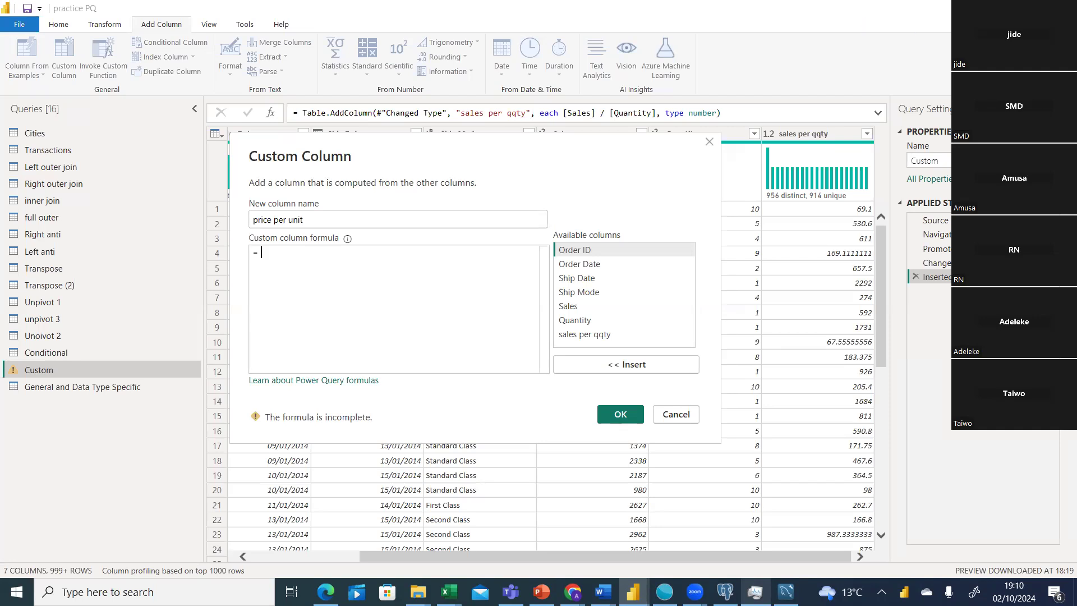
- Enter the formula [Sales] / [Quantity] for the price per unit custom column and add the column
left_click(578, 307)
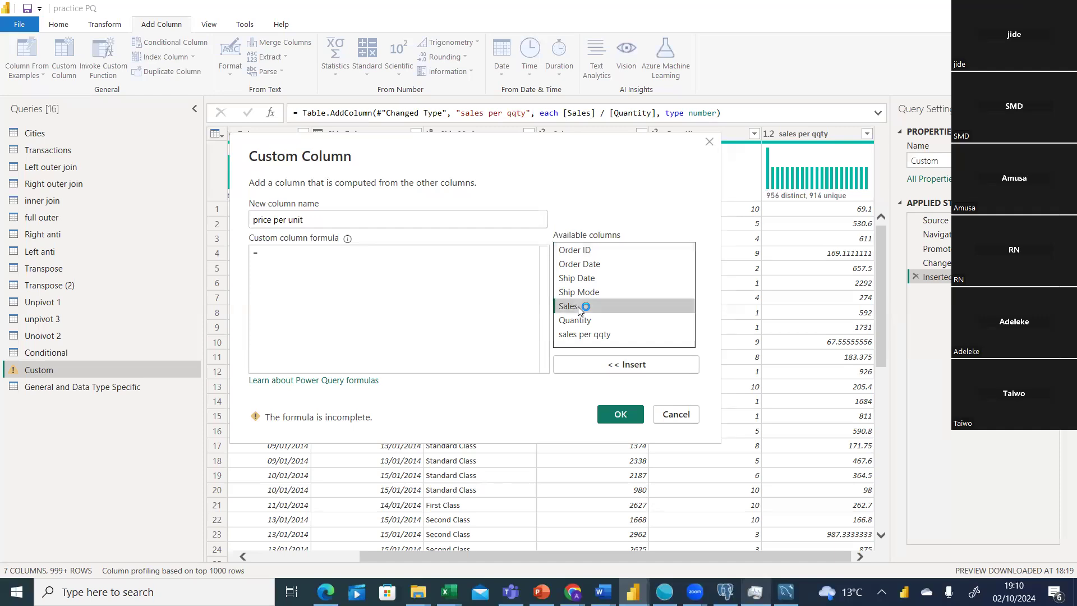
left_click(603, 363)
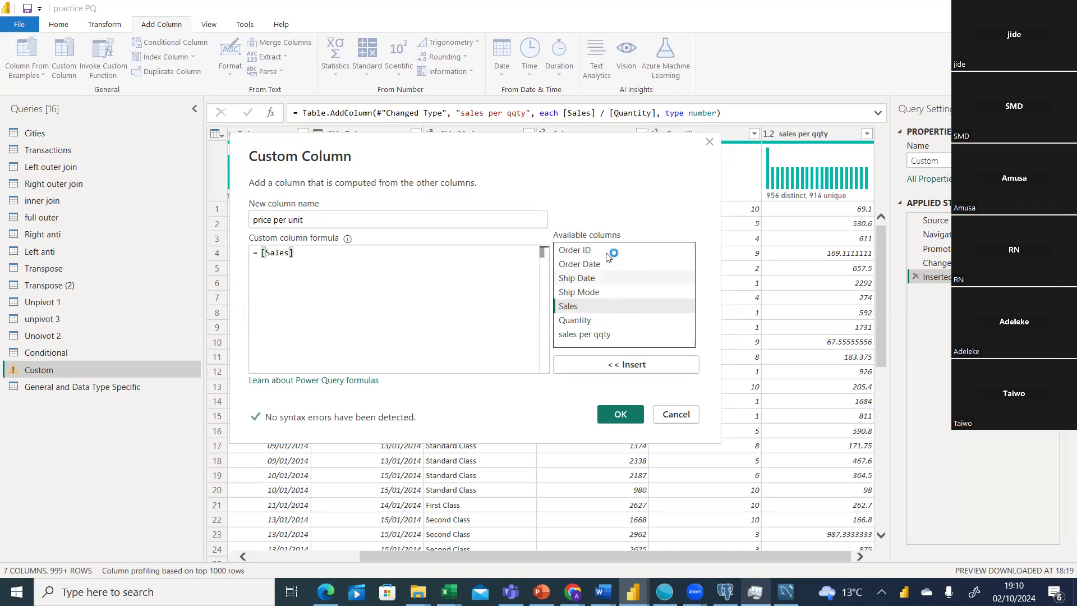
left_click(619, 307)
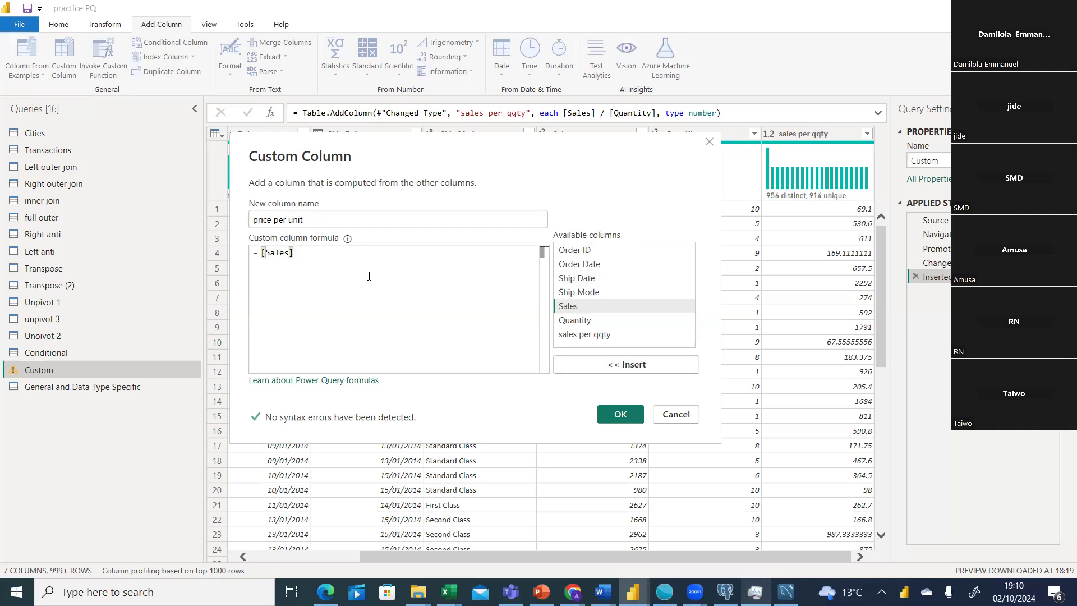
type("/")
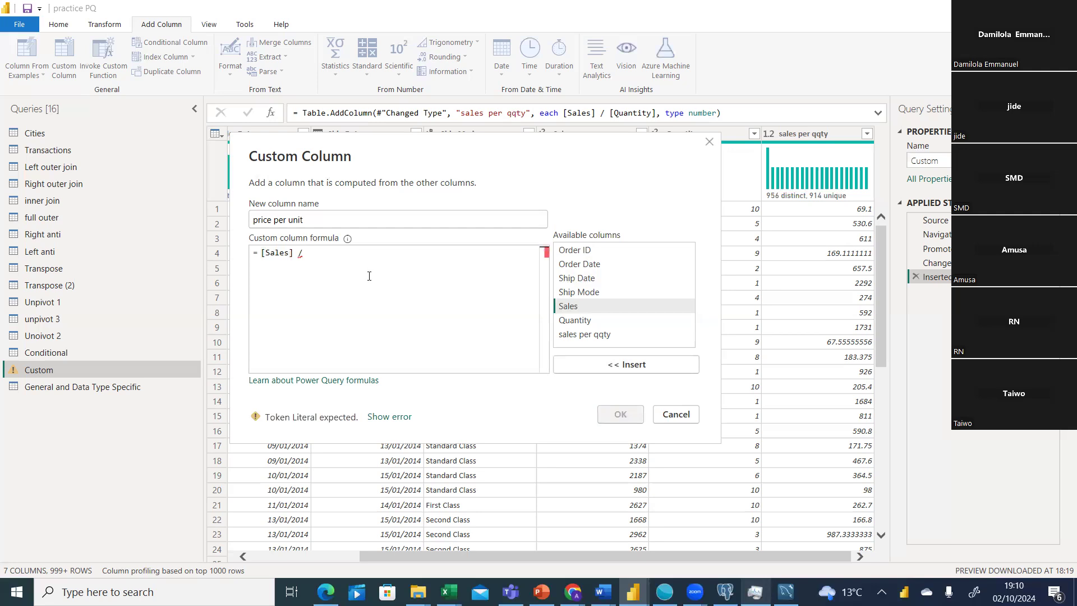
double_click(571, 321)
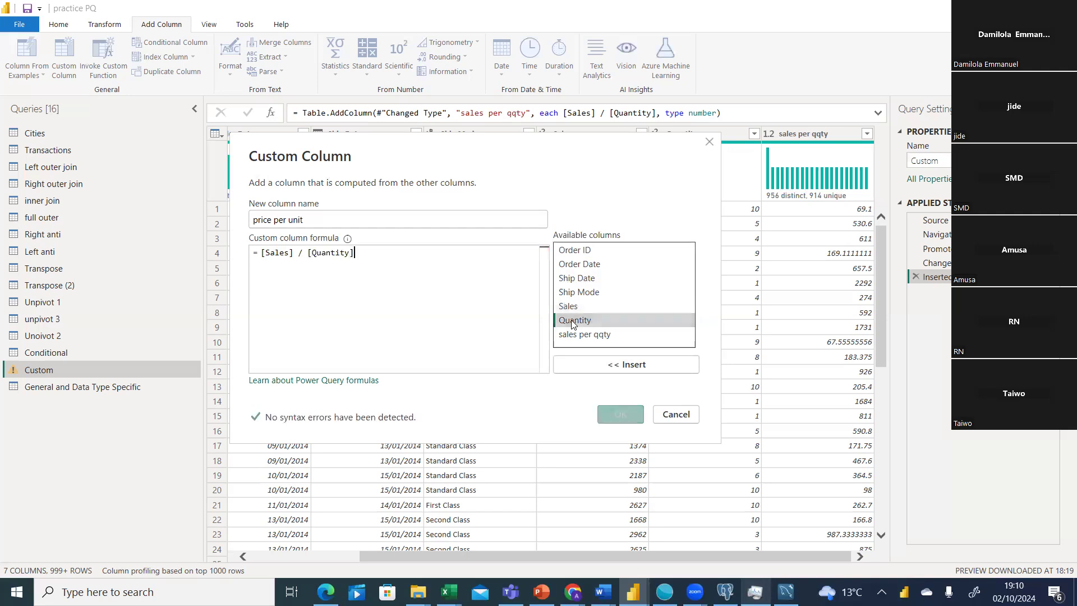
left_click(428, 306)
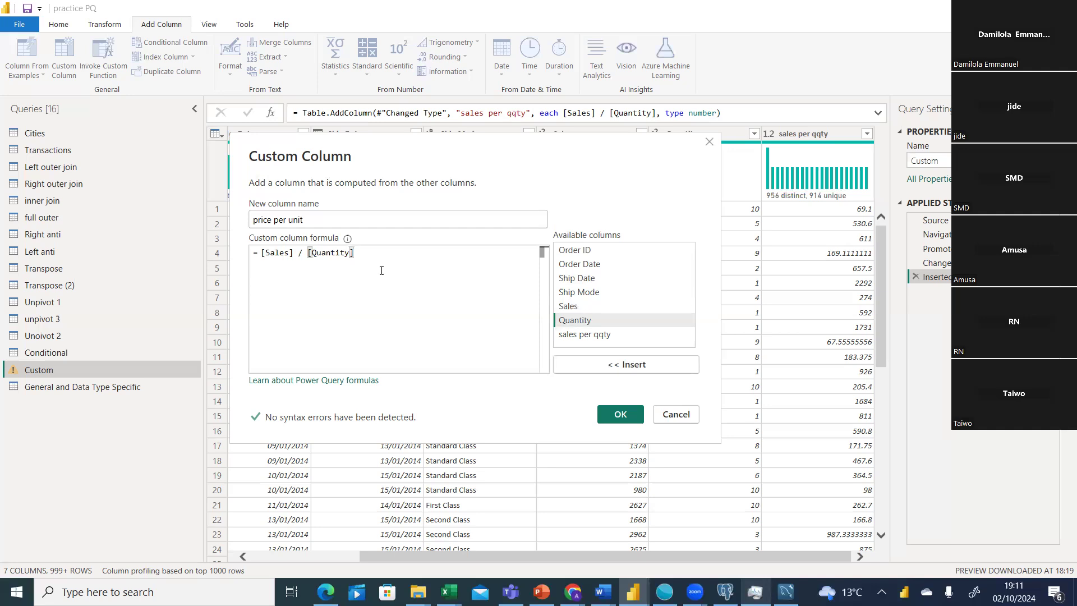
left_click(612, 414)
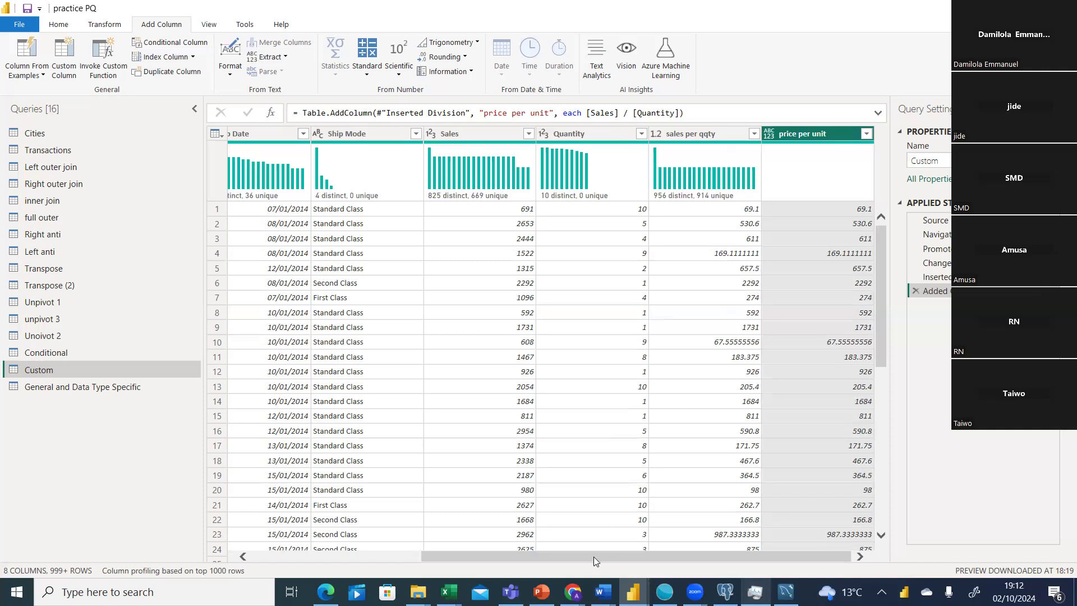
- Check the distinct values available in the Quantity column's filter list without applying a filter
left_click_drag(593, 556, 539, 562)
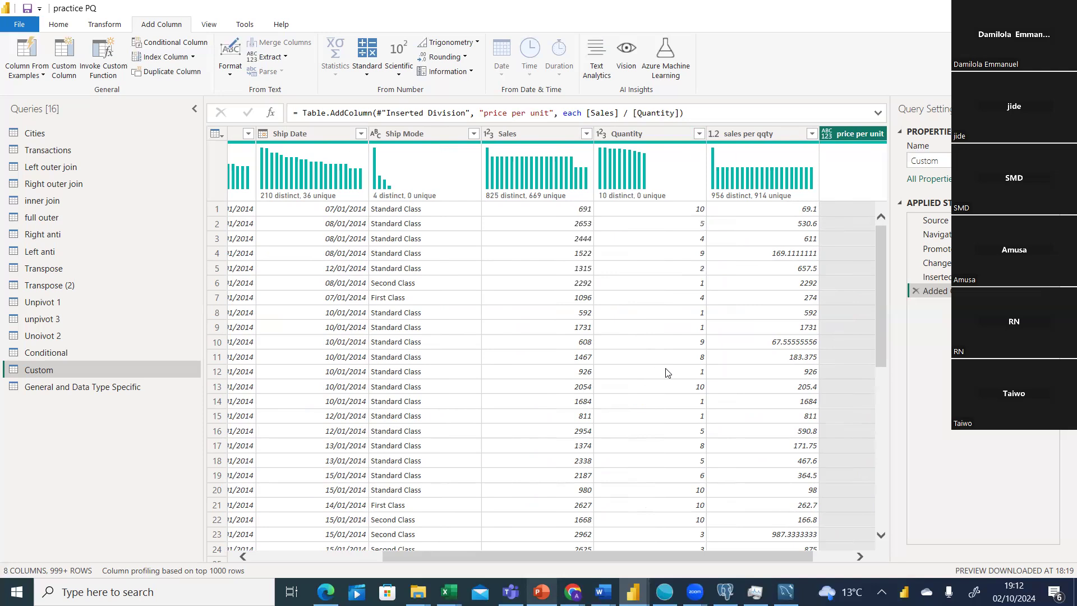
left_click(699, 134)
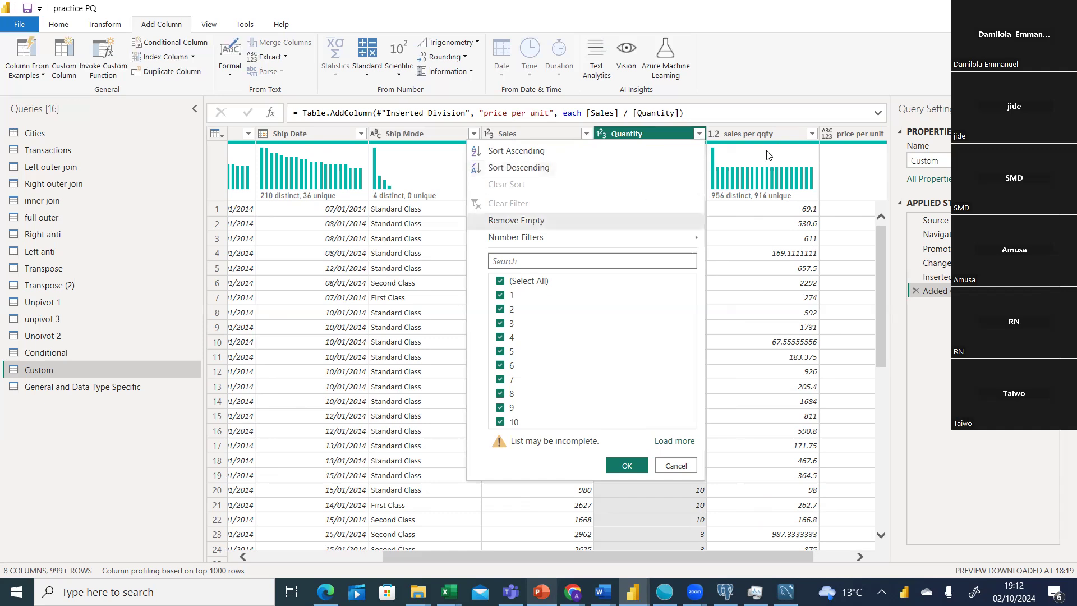
left_click(746, 87)
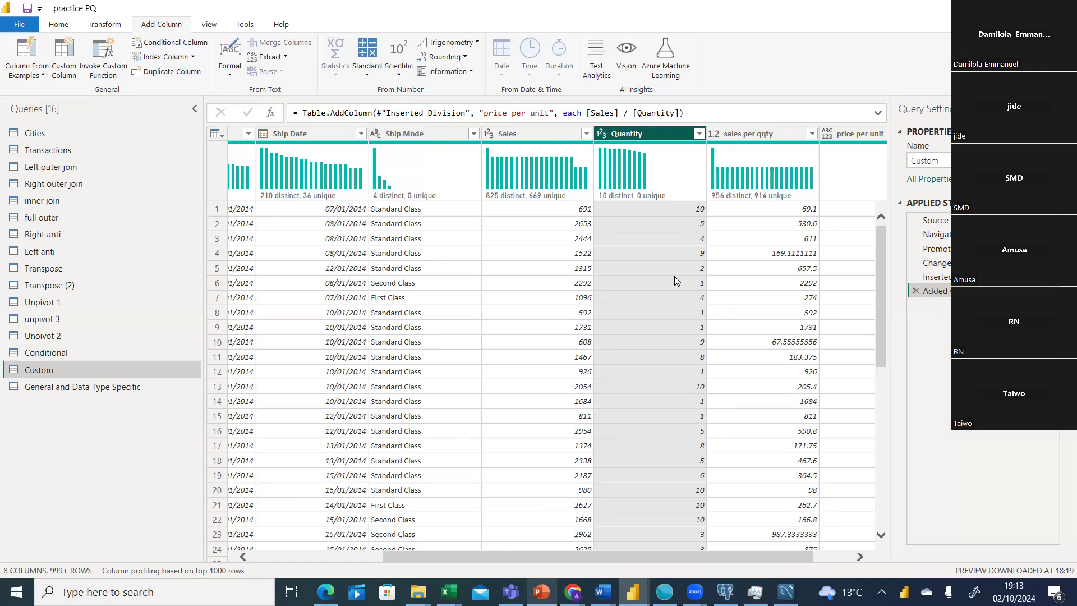
- Start a new custom column and name it "quantity band"
left_click(65, 67)
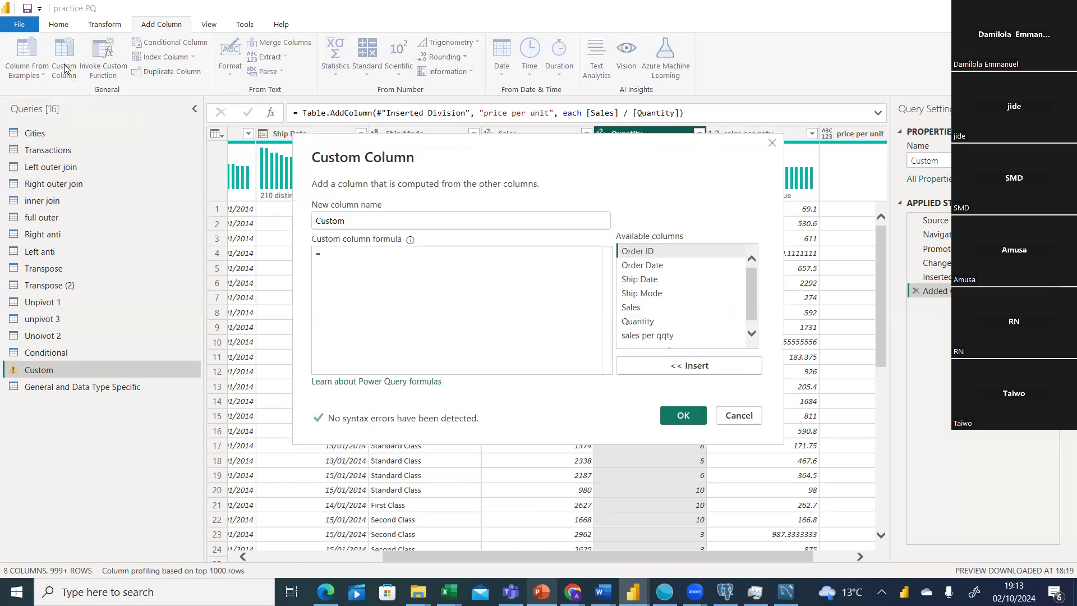
left_click(333, 220)
type("qunti")
key("BackSpace")
key("BackSpace")
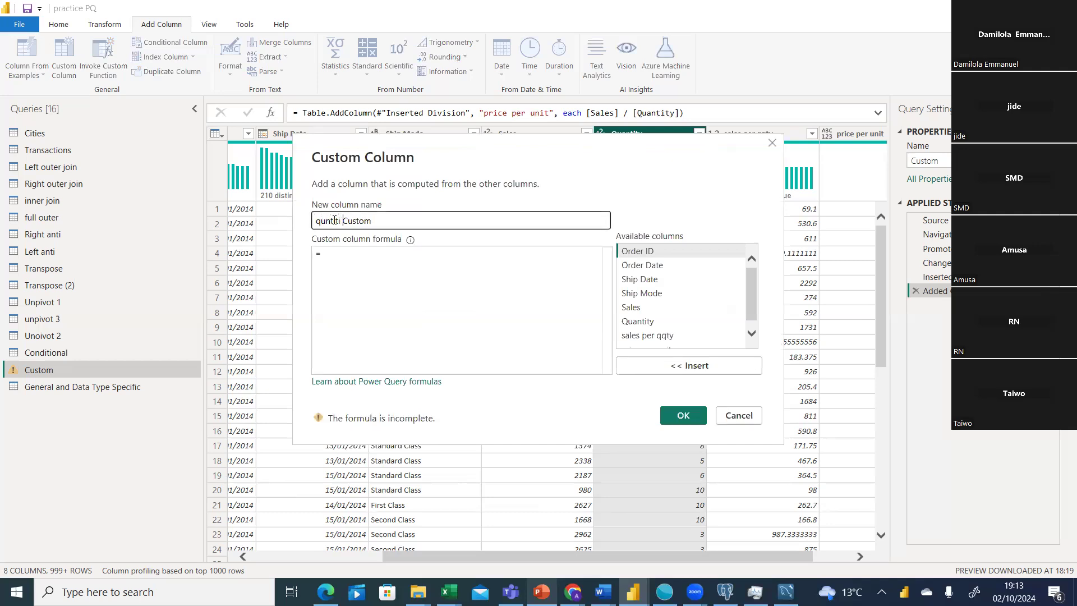
key("BackSpace")
key("BackSpace")
key("BackSpace")
key("Delete")
key("Delete")
key("Delete")
key("Delete")
key("Delete")
key("Delete")
type("quantiy")
key("BackSpace")
type("ty ")
type("ta")
type("nd")
- Begin the quantity band formula with the condition if [Quantity] < 5 then "less than five"
left_click(354, 283)
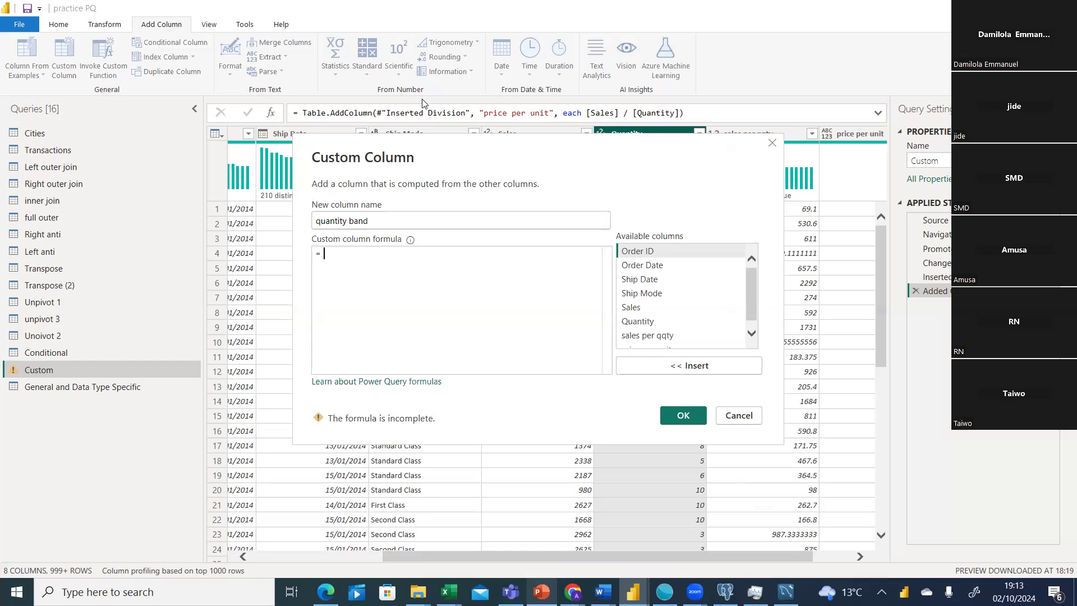
left_click_drag(585, 157, 610, 295)
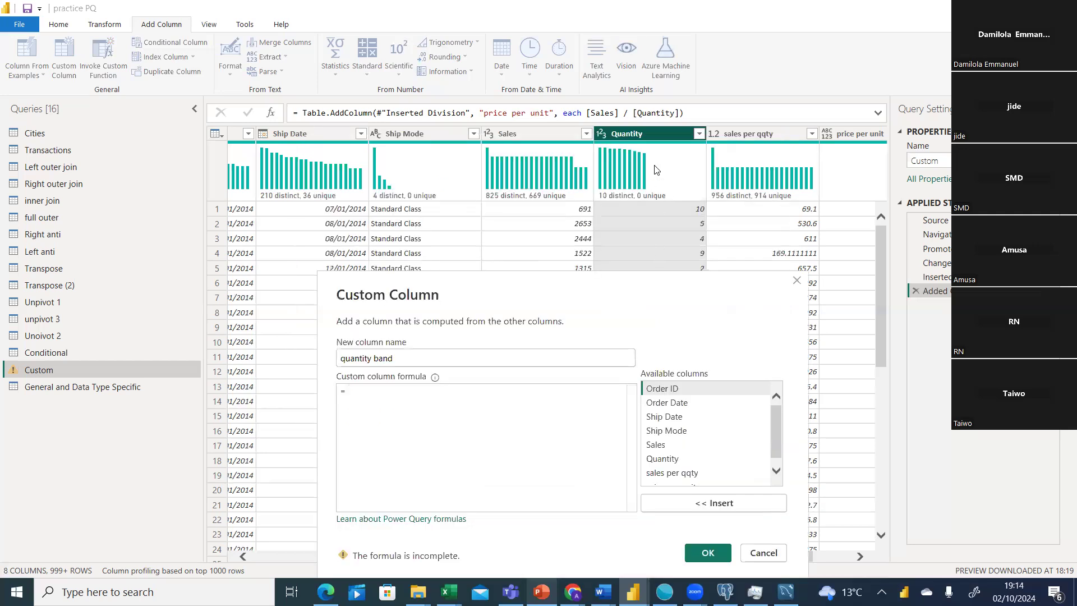
left_click(365, 394)
type("if")
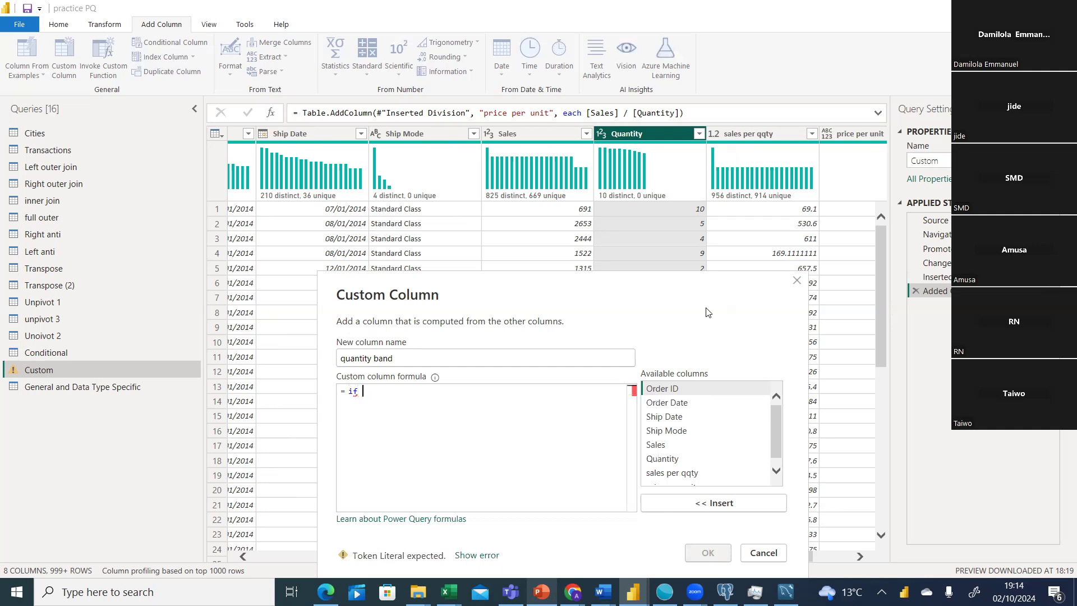
left_click_drag(706, 308, 700, 216)
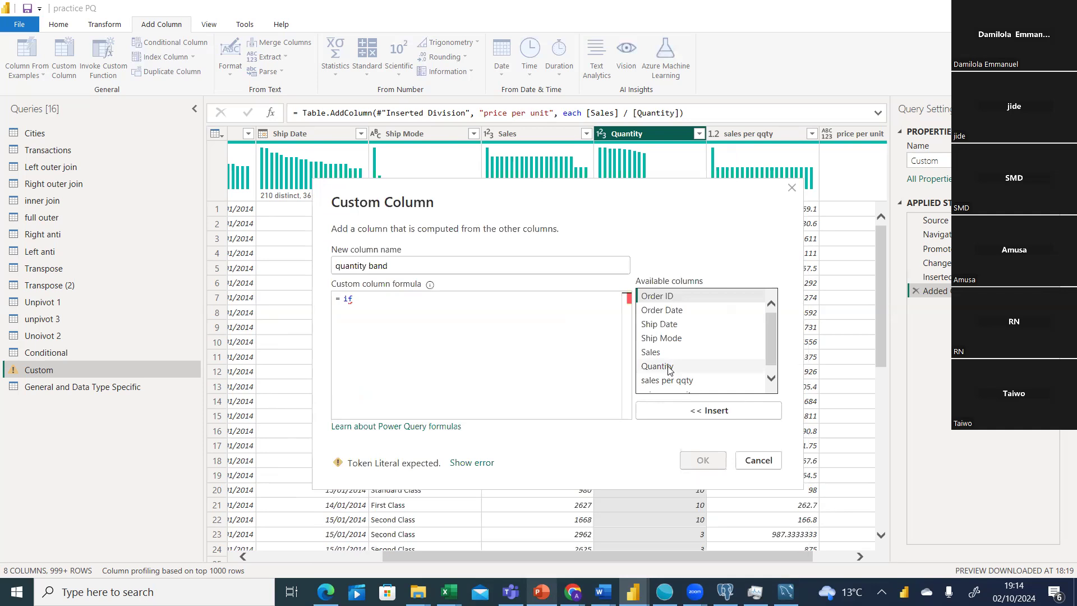
double_click(656, 366)
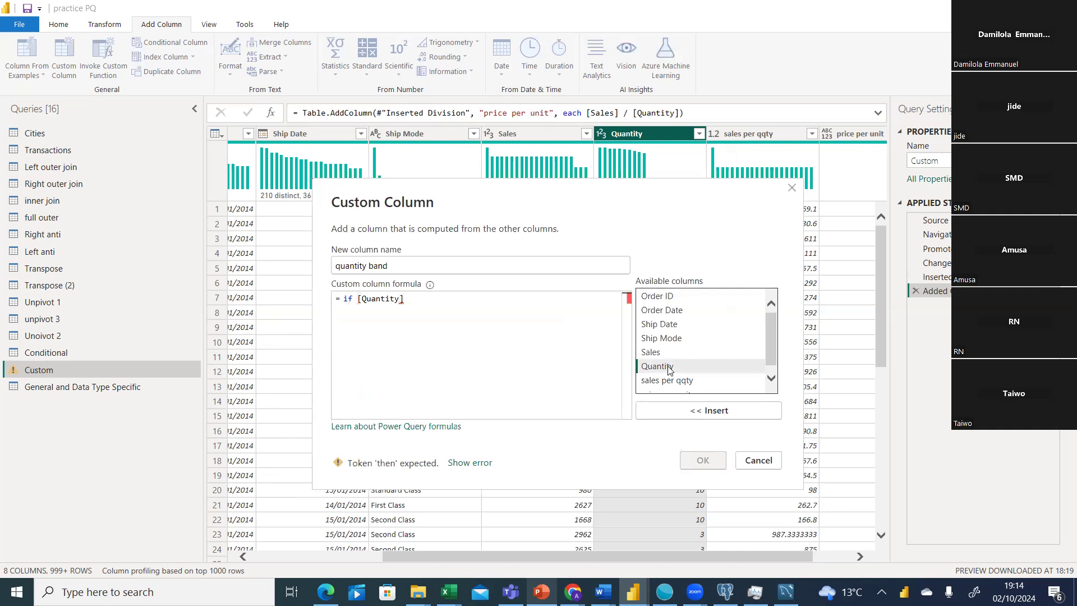
type("< 5")
type("then ")
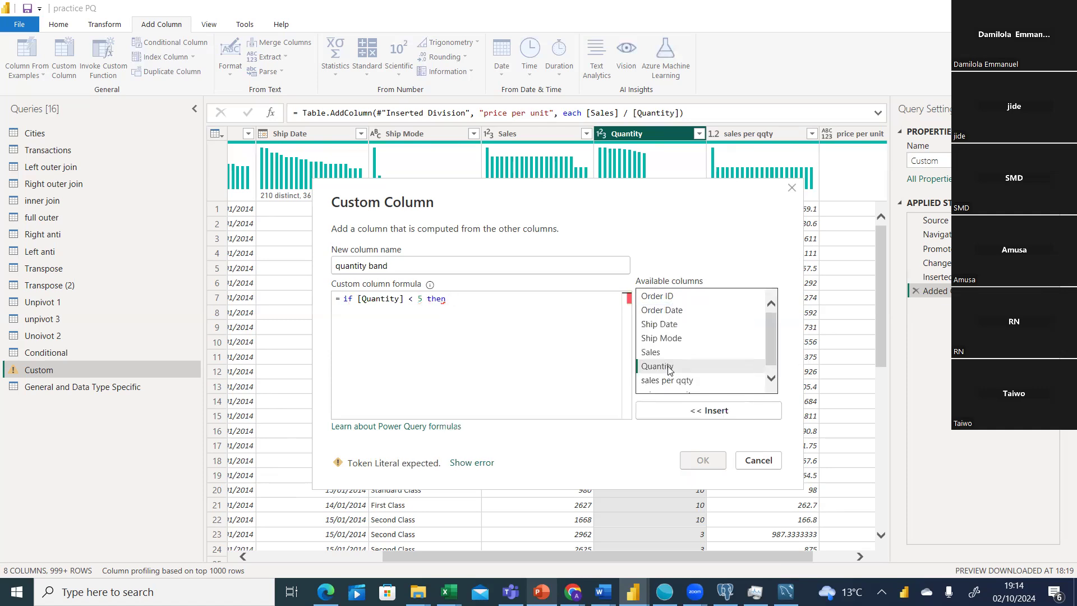
type("\"less than five")
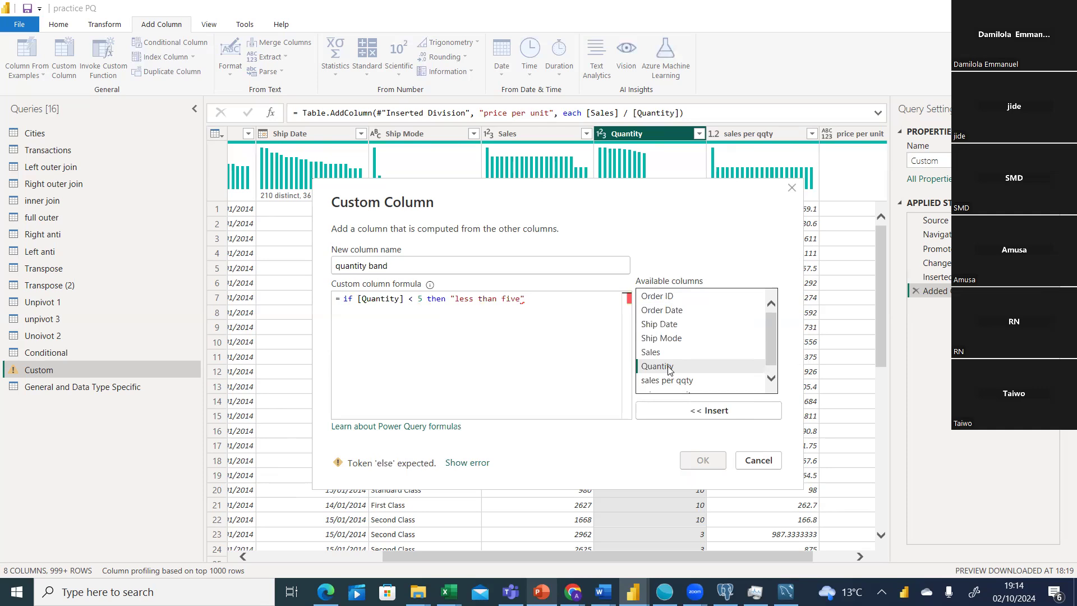
type("\"")
- Add a second formula line reading else if [Quantity] <= 10 then "between 5 and 10"
key("Return")
key("Return")
type("else if")
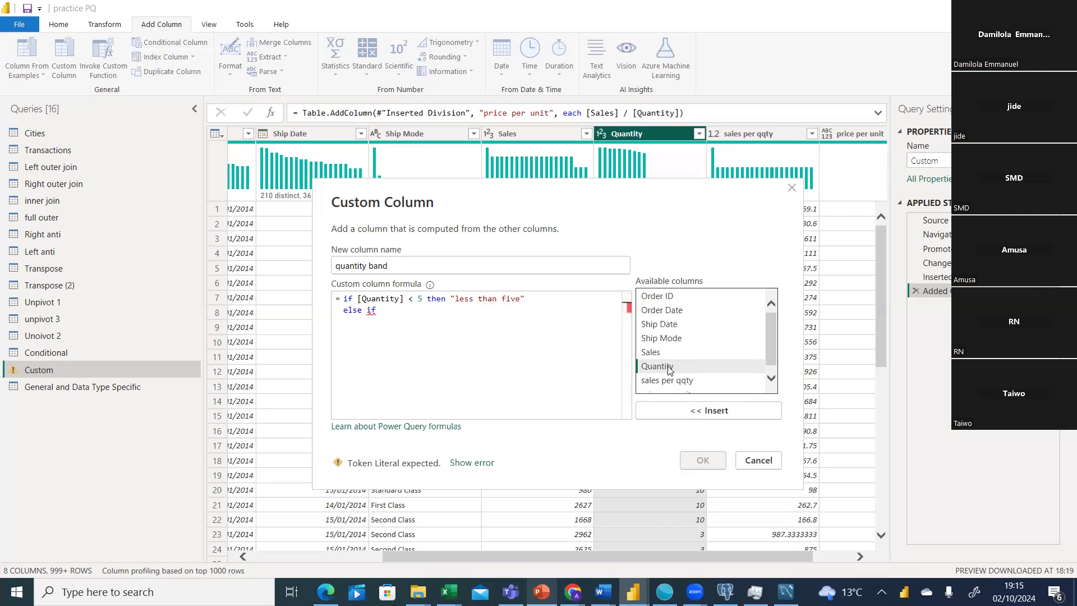
double_click(667, 368)
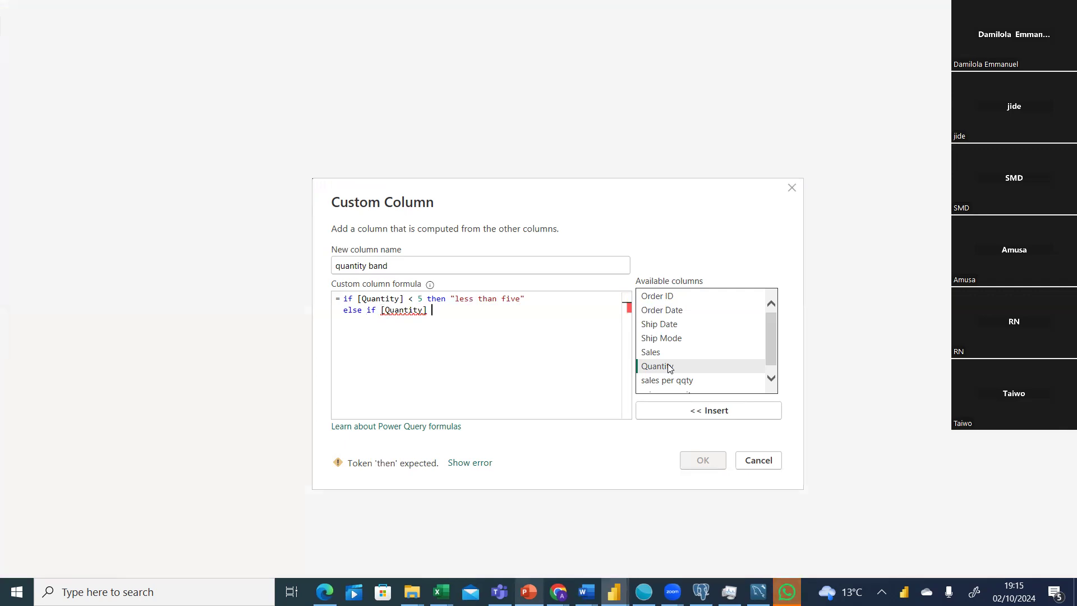
type("<=")
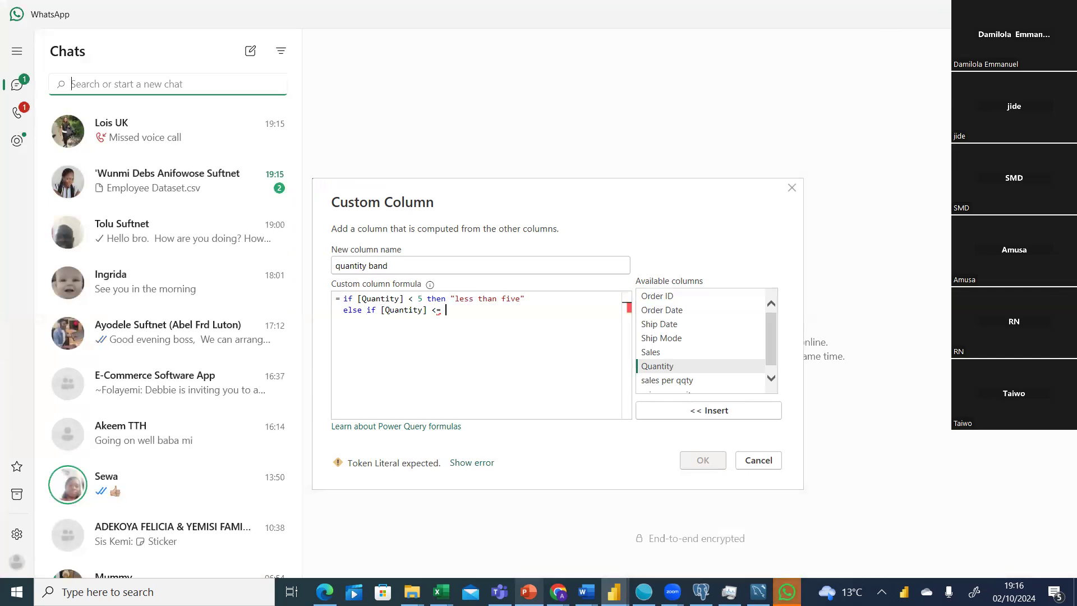
left_click(996, 13)
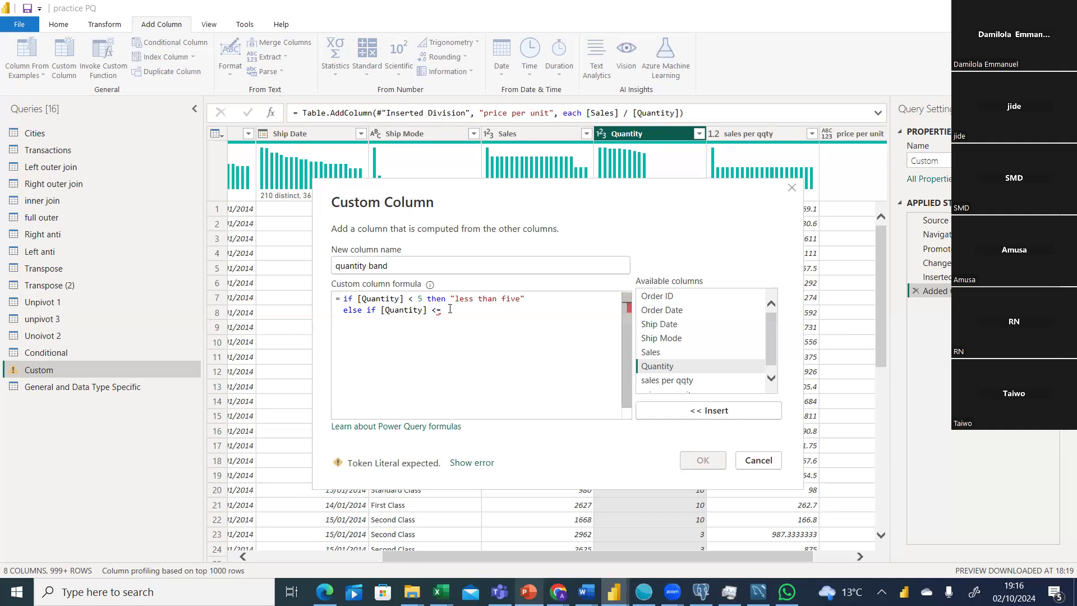
type("10")
type("then \"\"")
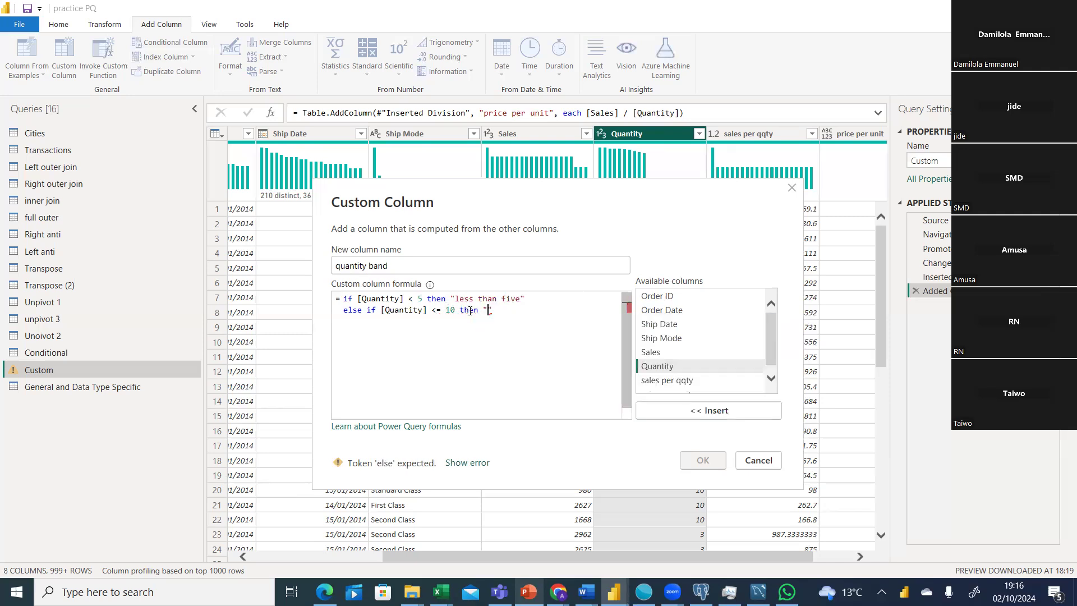
type("be")
type("tween a")
key("BackSpace")
type("5 and 10\"")
- Finish the quantity band formula with a third line reading else "more then 10"
key("Return")
type("else")
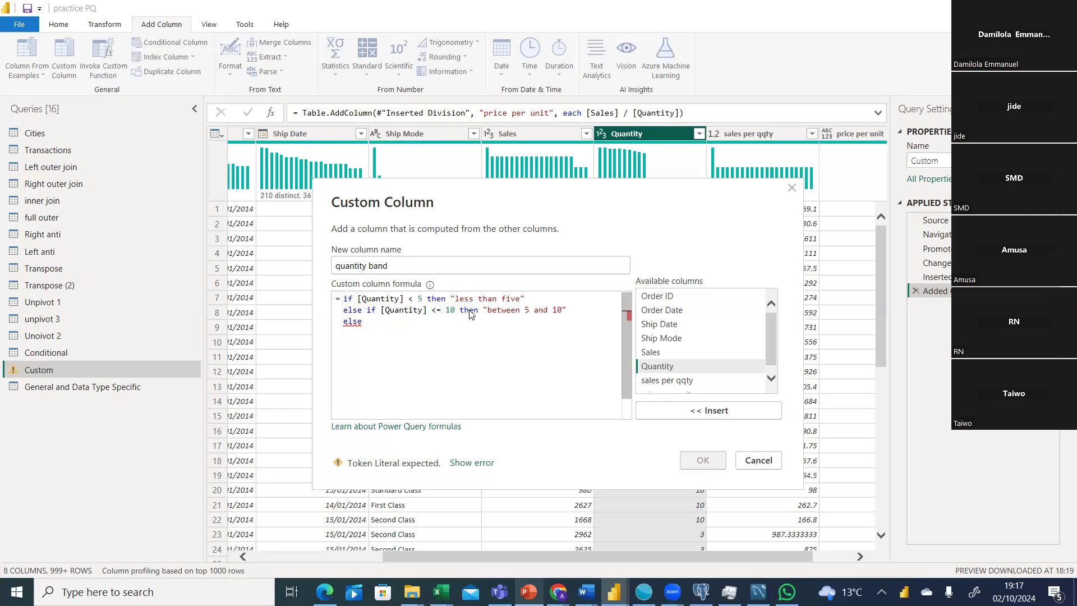
type("\"")
type("more")
type(" then 1")
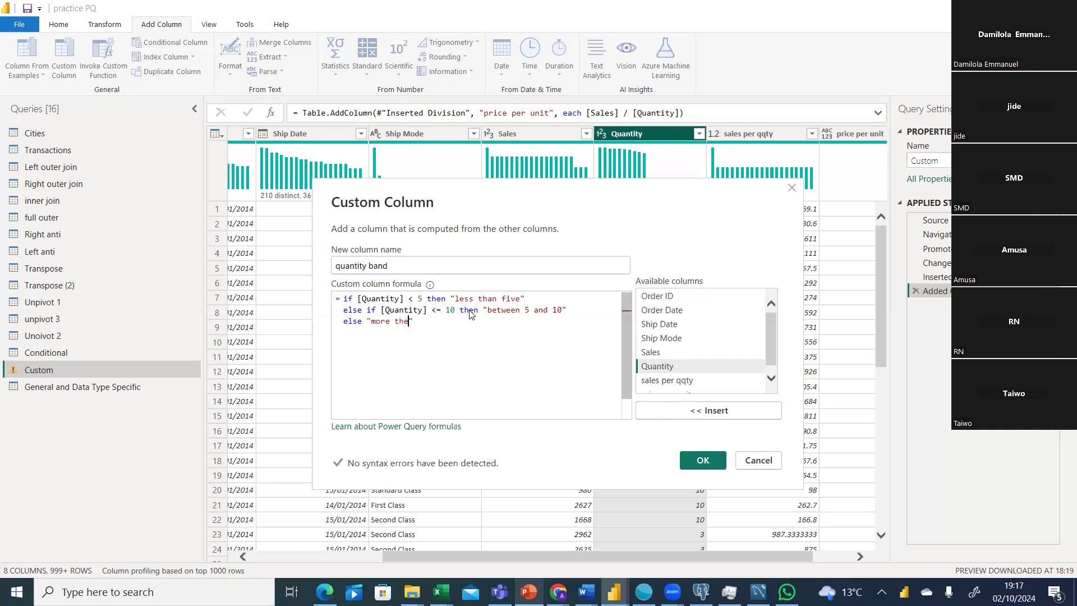
type("0")
- Change the first condition's output text to "less than 5" and create the quantity band column
left_click(517, 300)
key("BackSpace")
key("BackSpace")
key("BackSpace")
key("BackSpace")
type("5")
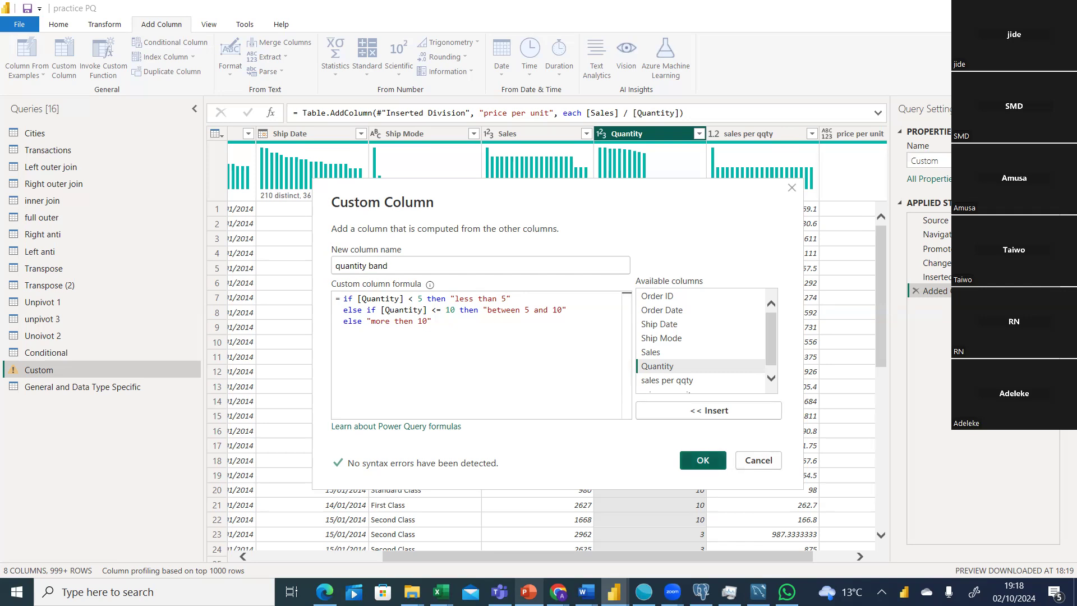
left_click(702, 460)
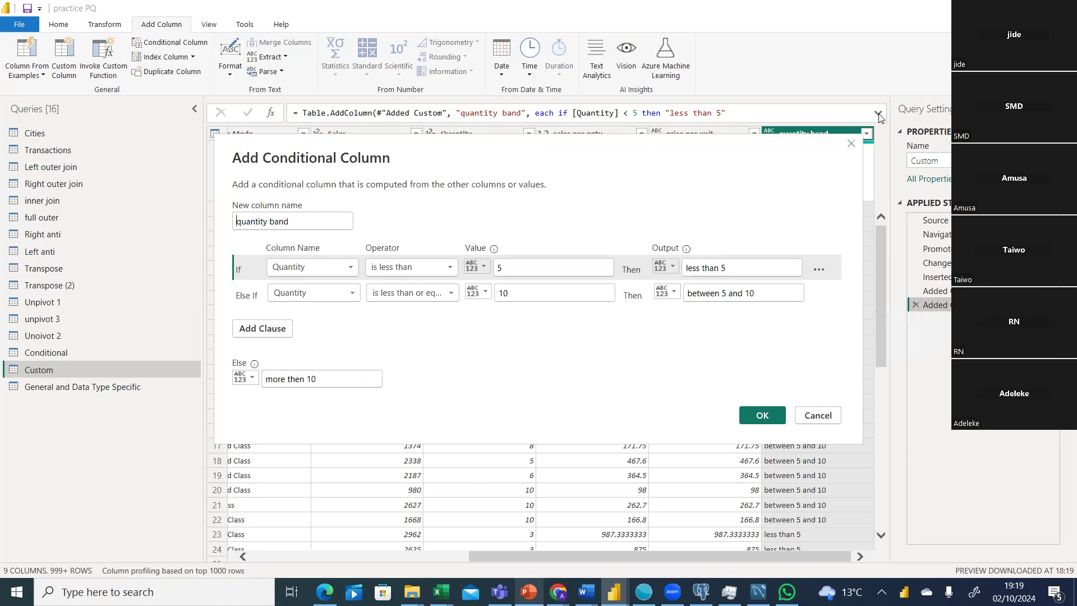
- Review the full quantity band formula and examine the assigned bands against Quantity down to row 1000
left_click(763, 415)
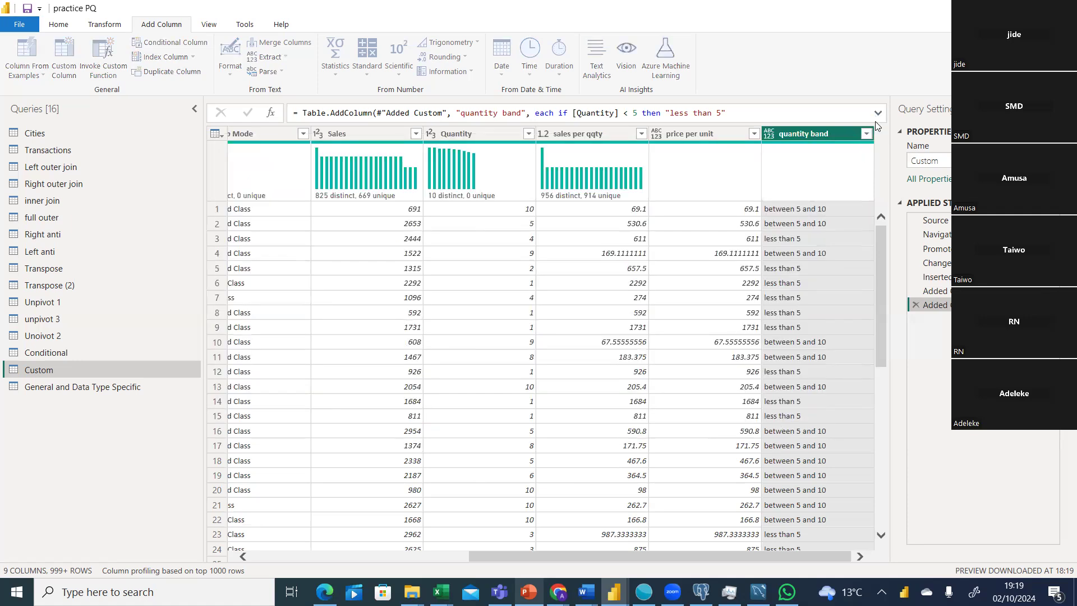
left_click(878, 112)
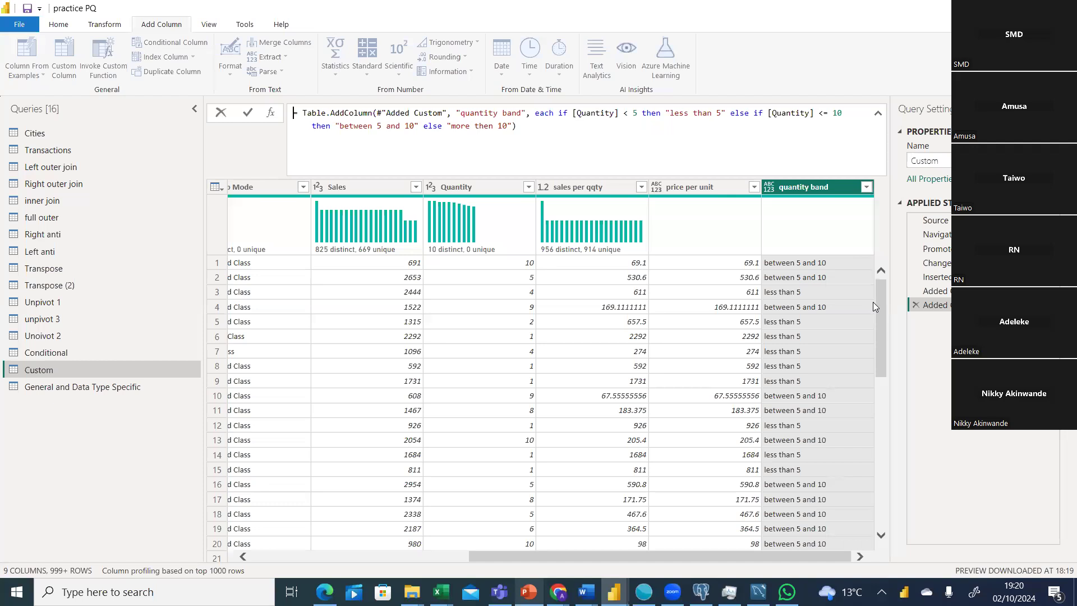
left_click_drag(878, 308, 881, 514)
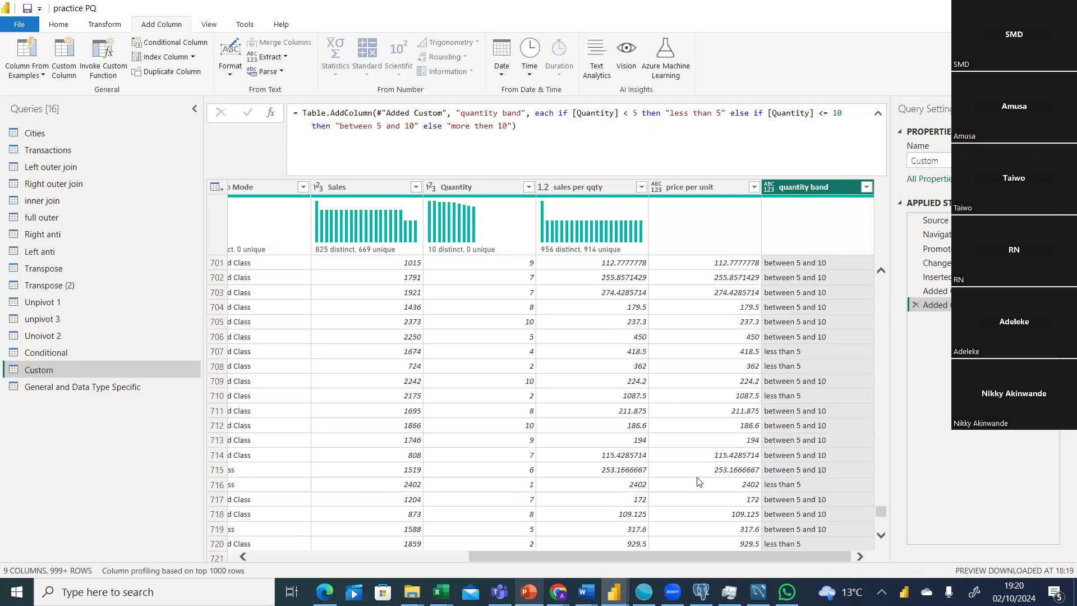
scroll(881, 511, "up", 1)
scroll(881, 511, "down", 20)
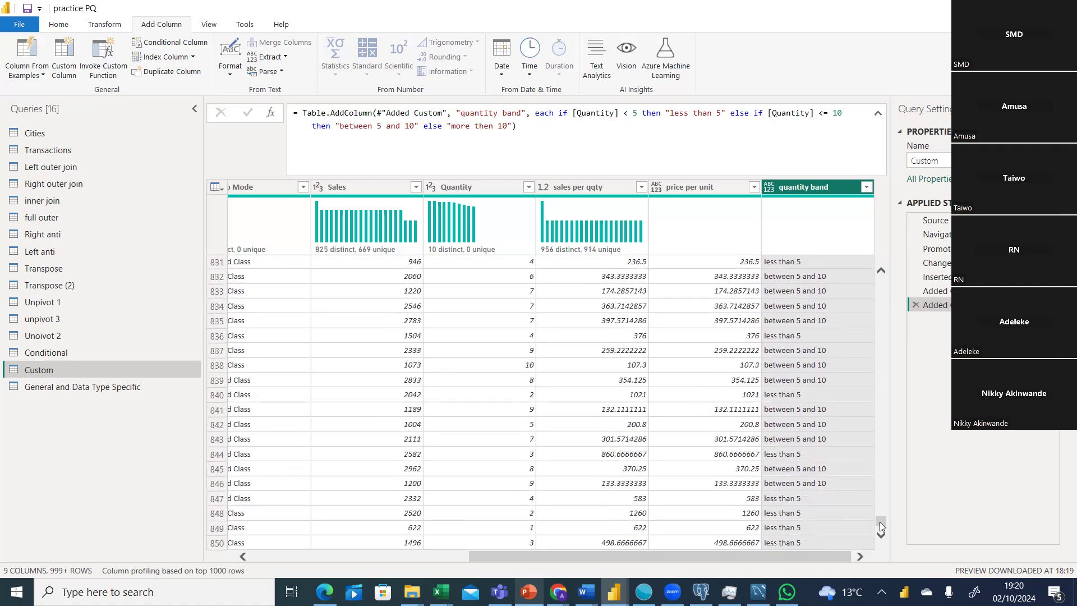
scroll(881, 527, "down", 17)
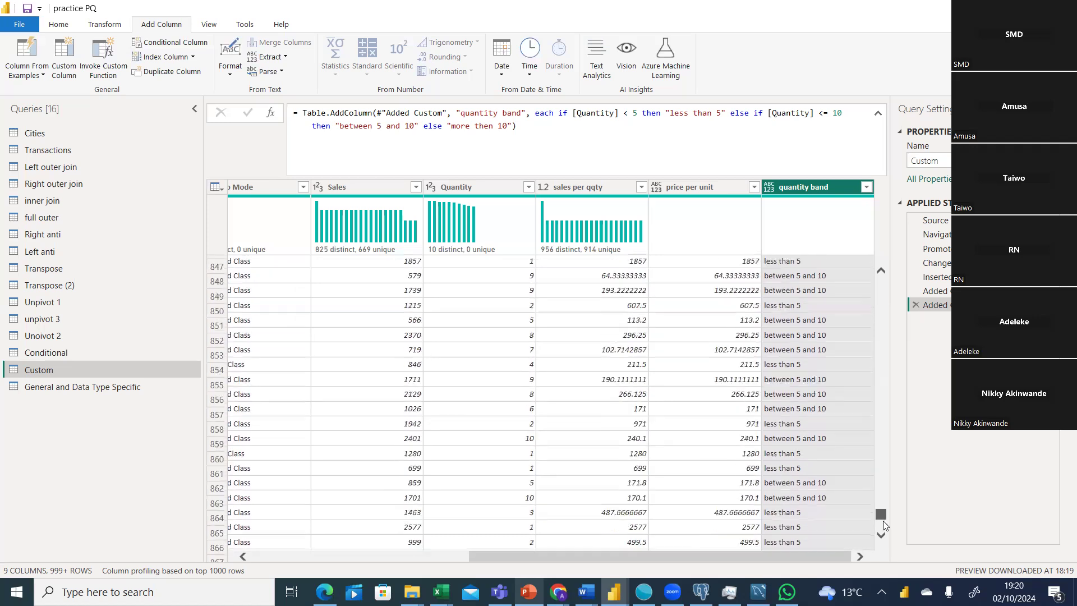
scroll(881, 527, "down", 20)
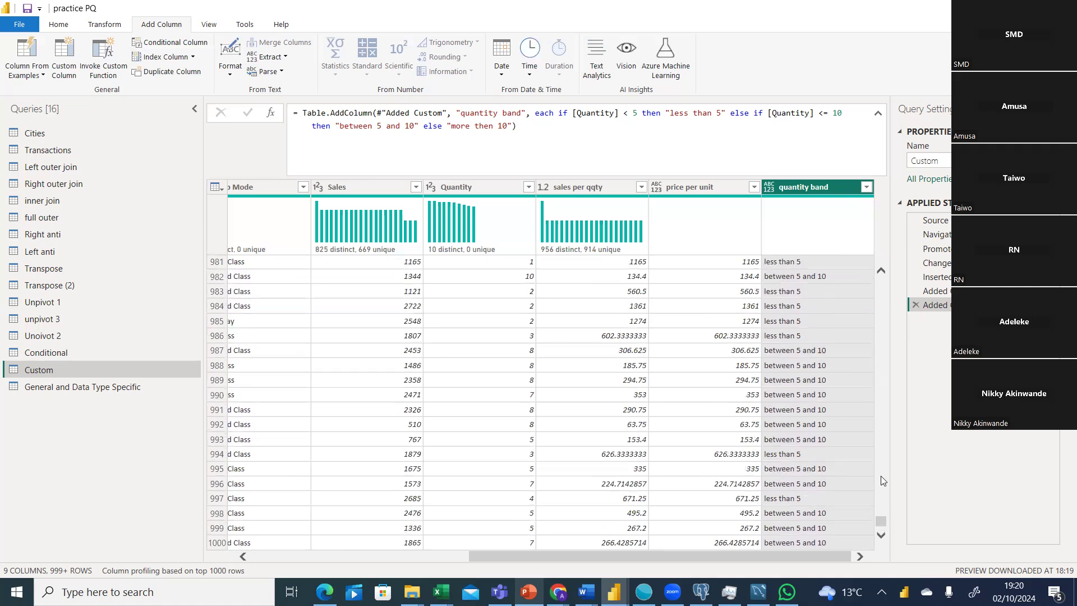
left_click_drag(879, 523, 883, 274)
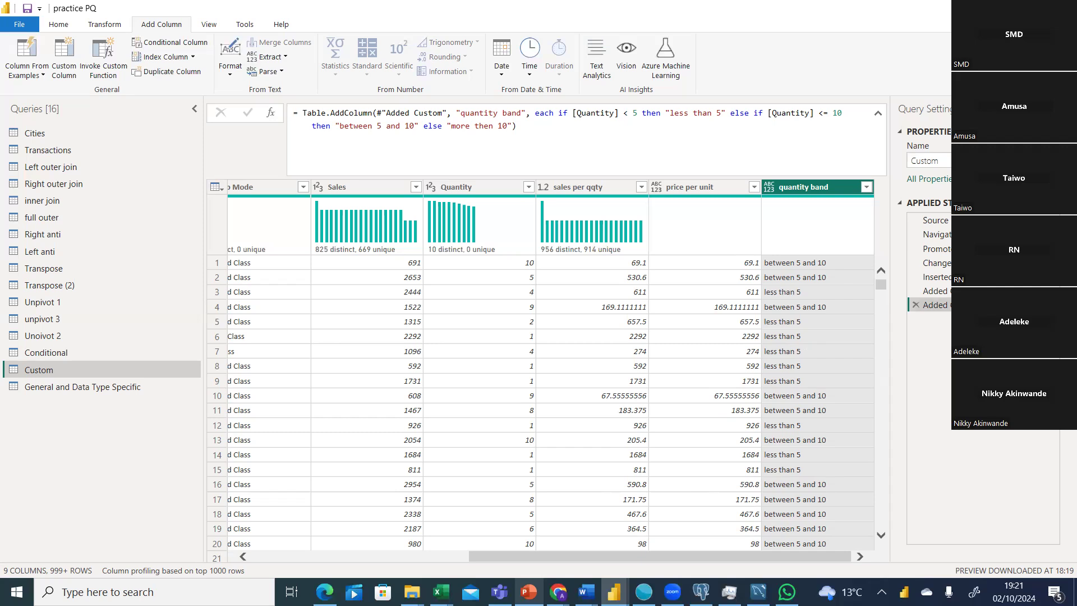
- Open the settings of the quantity band step and examine the column and operator choices in both clauses
left_click(1050, 305)
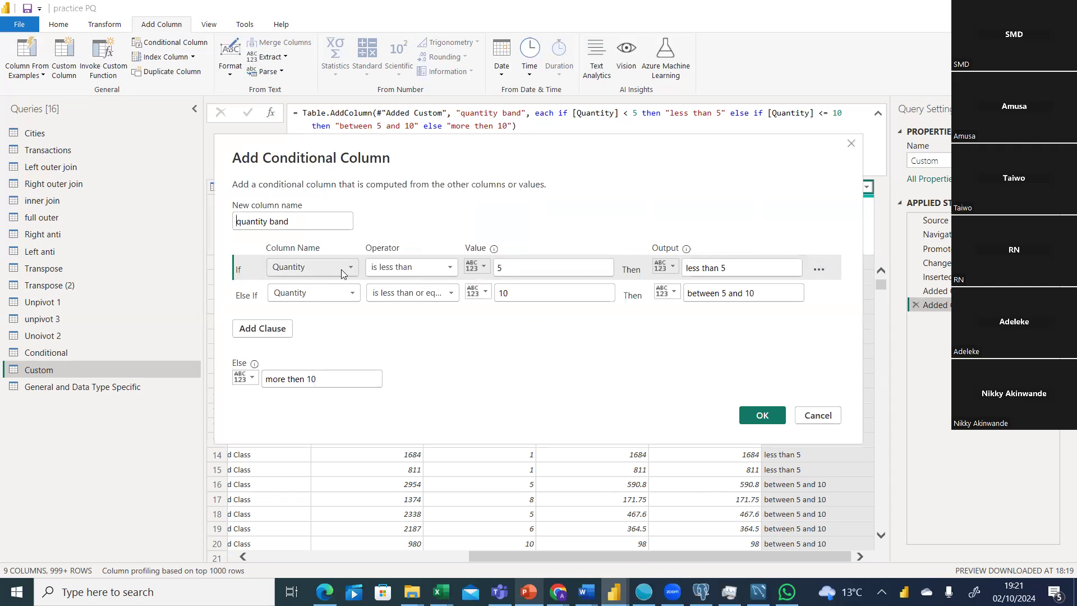
left_click(450, 270)
left_click(398, 339)
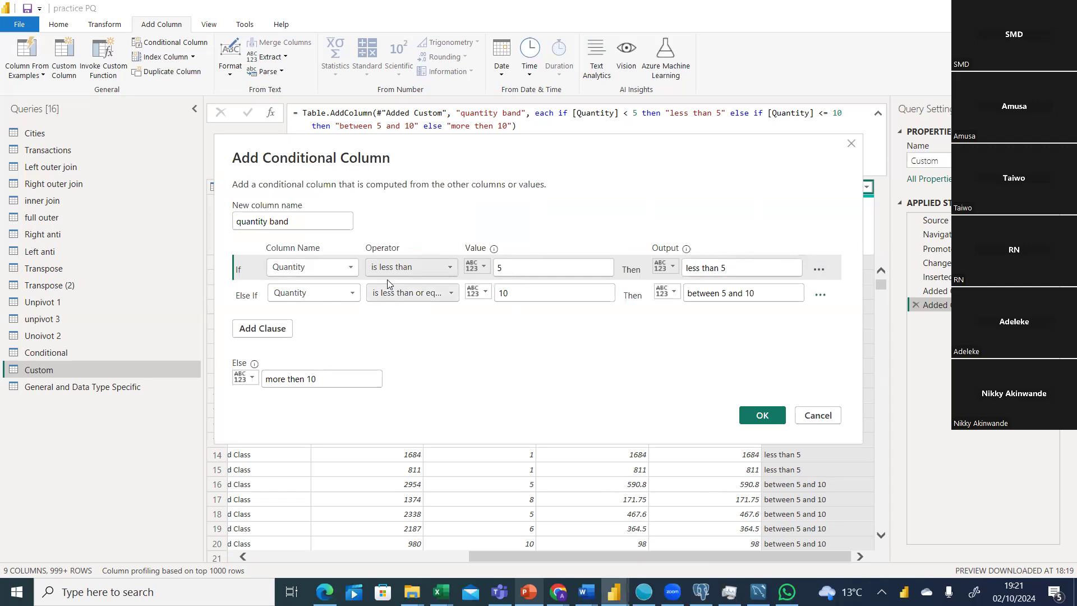
left_click(348, 294)
left_click(349, 293)
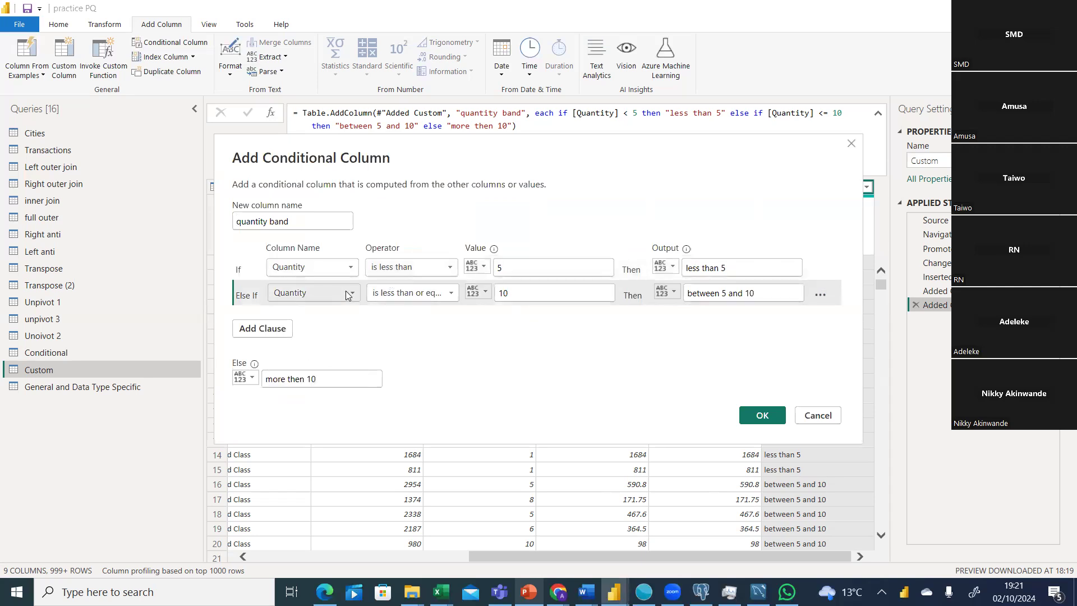
left_click(452, 294)
left_click(416, 378)
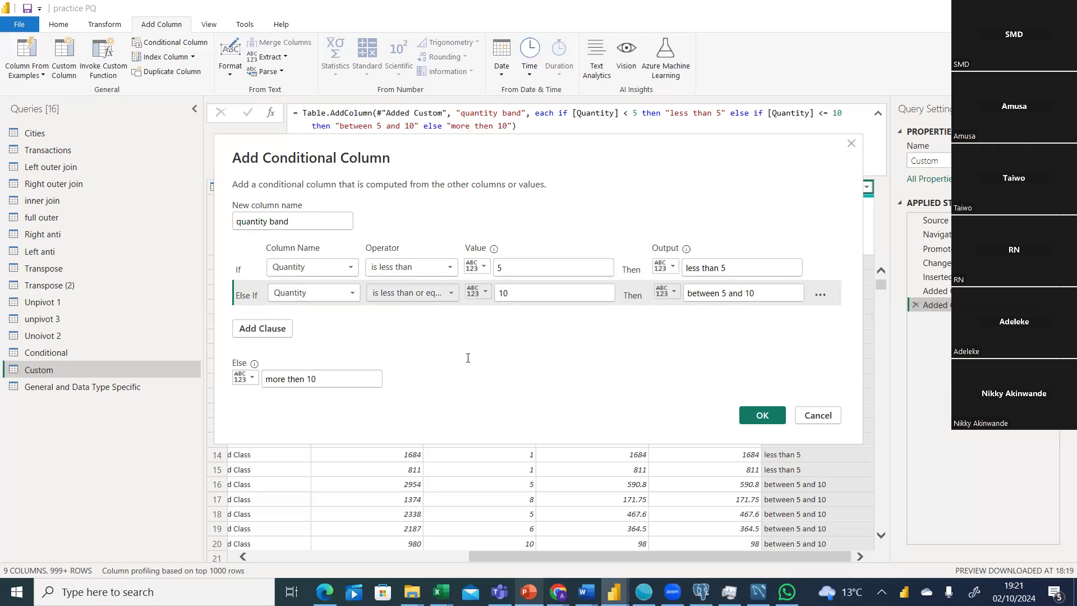
- Correct the Else output of the quantity band to "more than 10" and apply the change
left_click(301, 379)
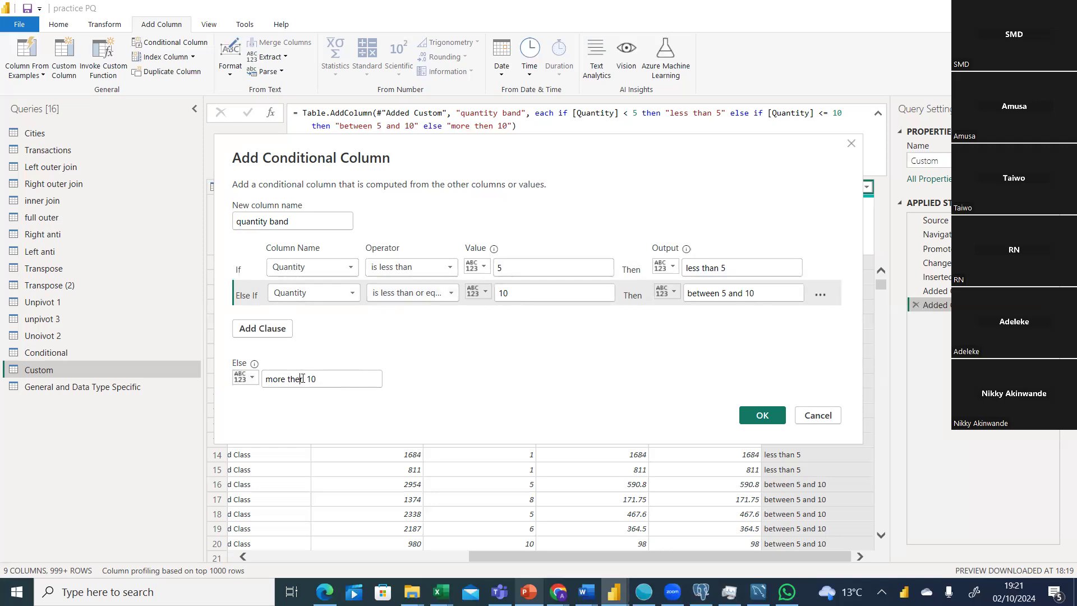
key("BackSpace")
type("a")
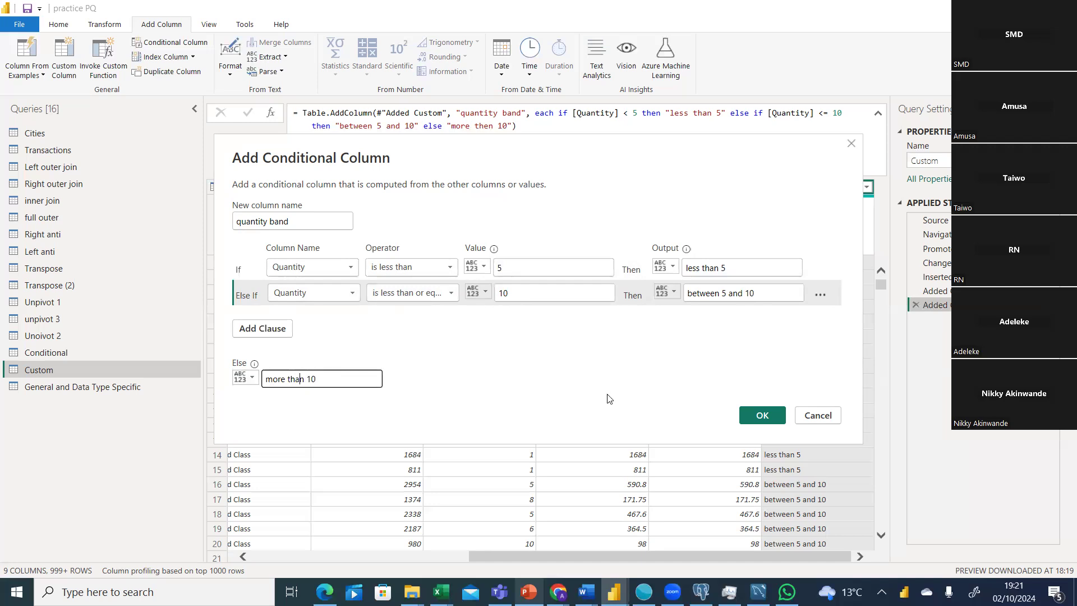
left_click(755, 415)
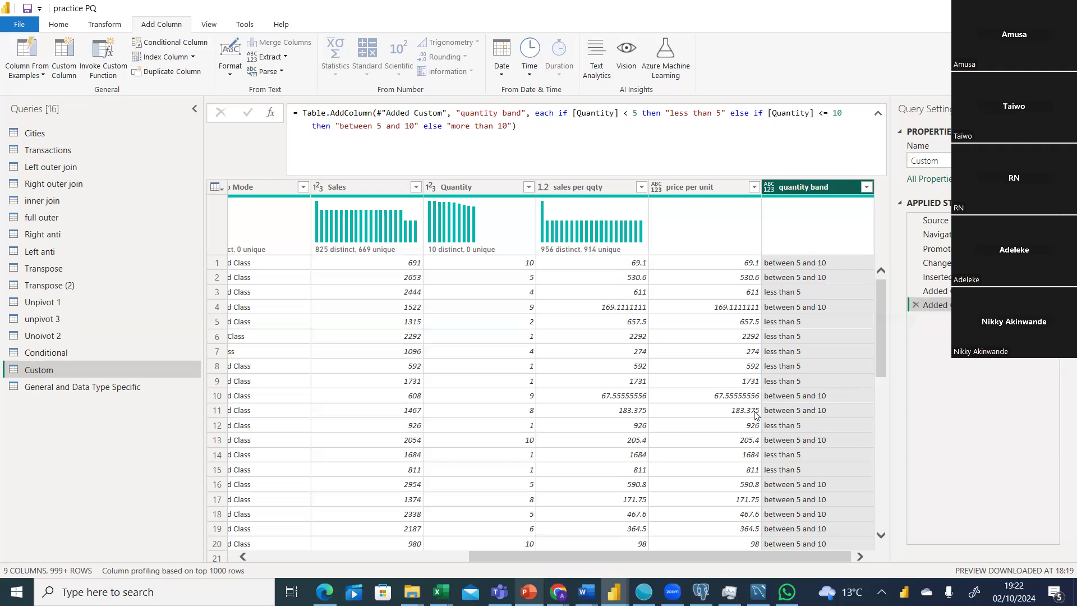
- Start a new custom column on the Custom query and name it discount
left_click_drag(574, 556, 538, 556)
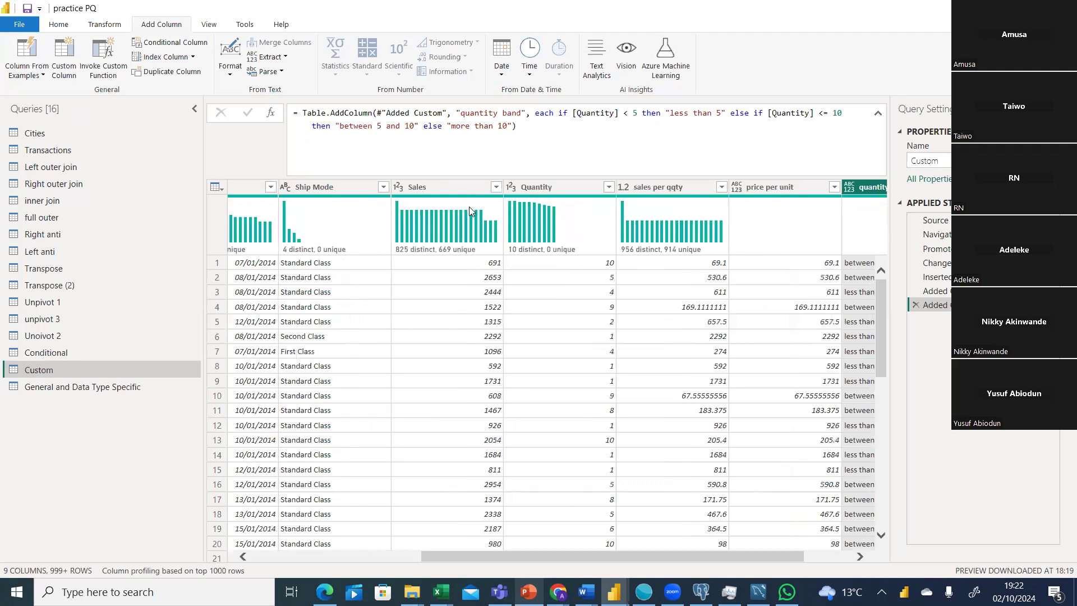
mouse_move(470, 238)
left_click(492, 295)
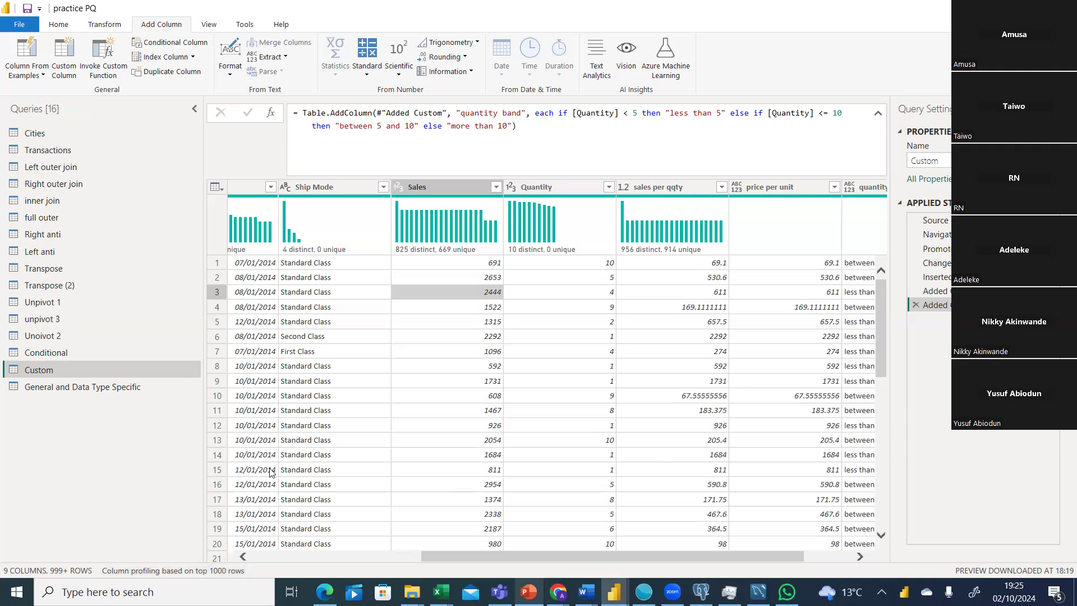
left_click(63, 70)
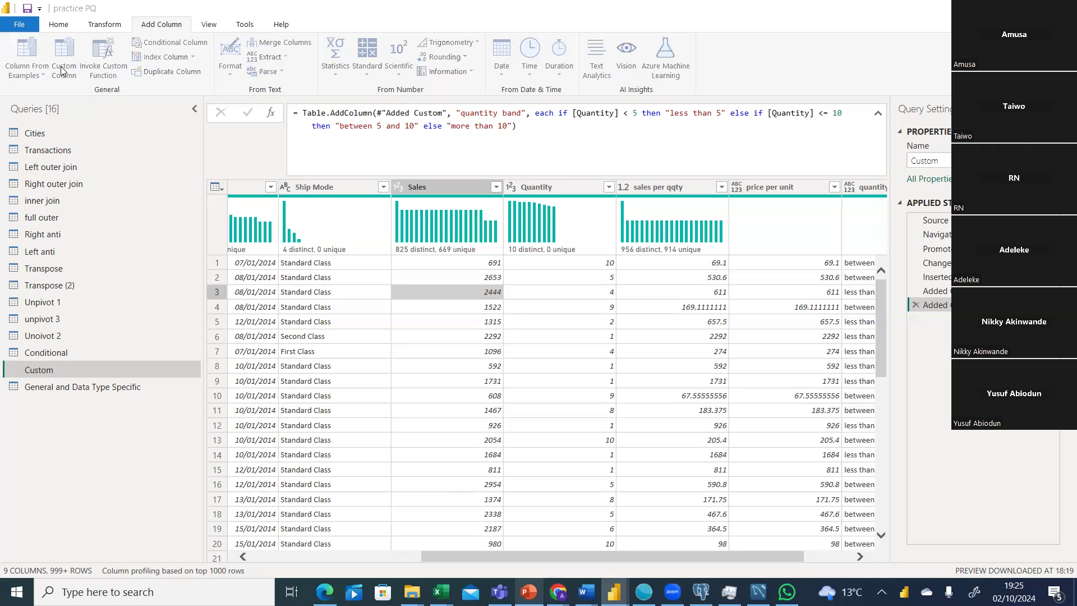
left_click(363, 220)
key("BackSpace")
key("BackSpace")
key("BackSpace")
key("BackSpace")
key("BackSpace")
key("BackSpace")
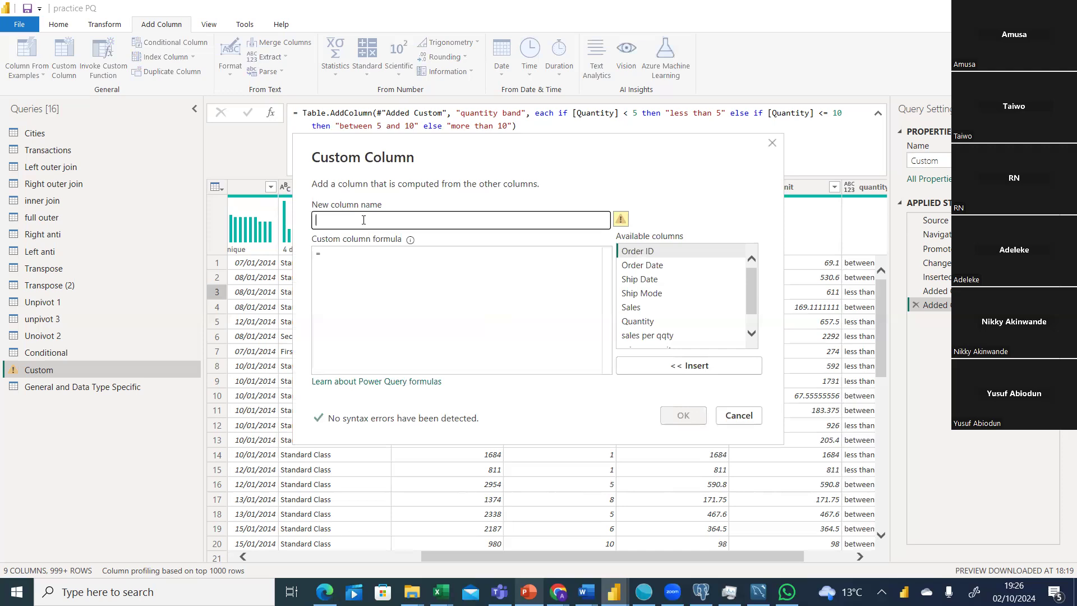
type("di")
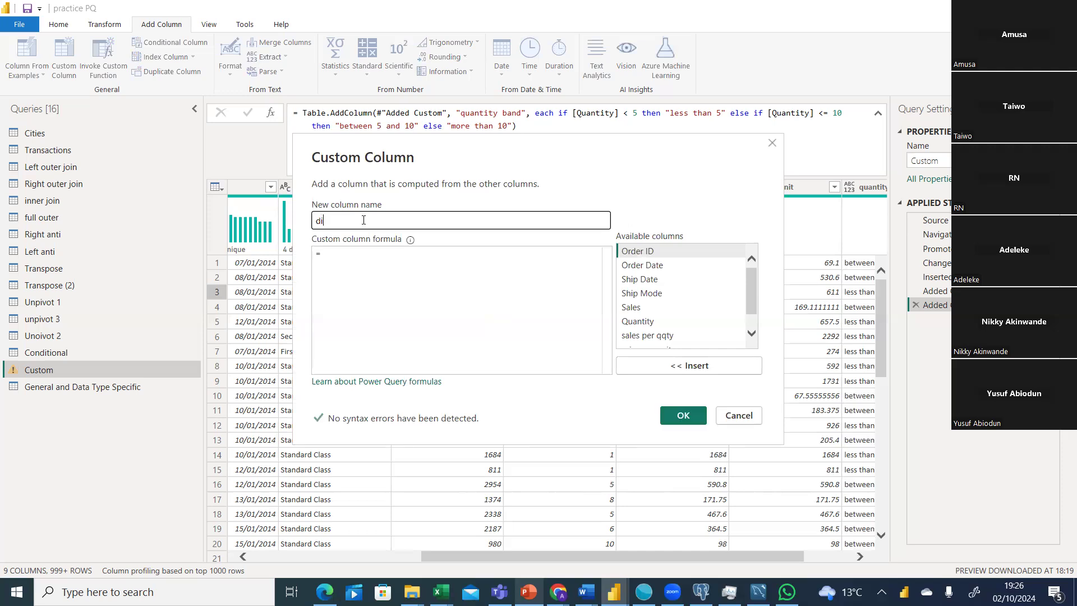
type("scou")
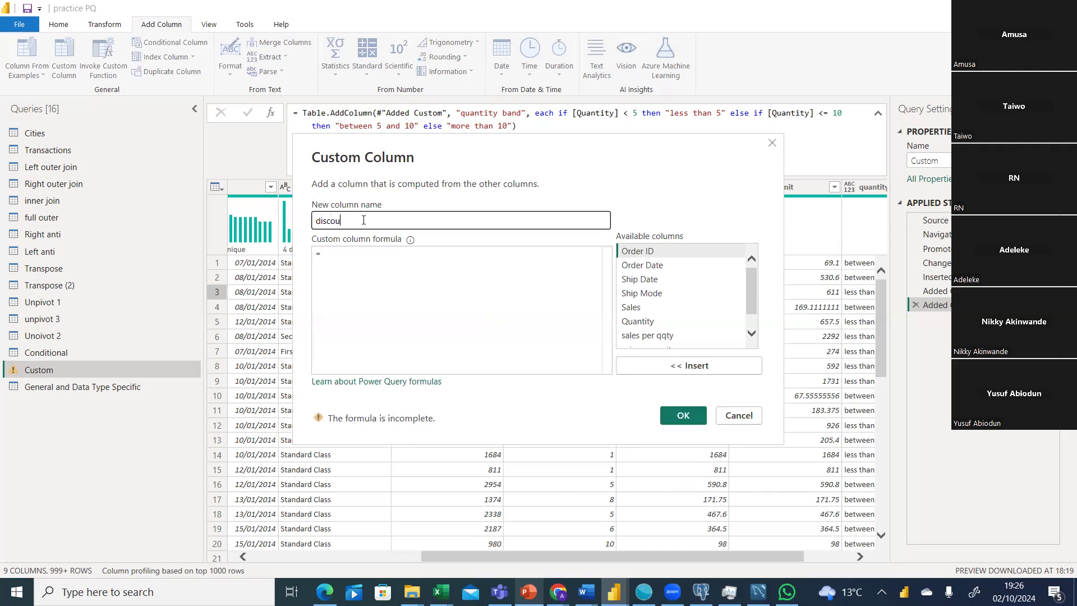
type("nt")
- Begin the discount formula with the condition if [Sales] > 15000 and [Quantity] > 5
left_click(331, 254)
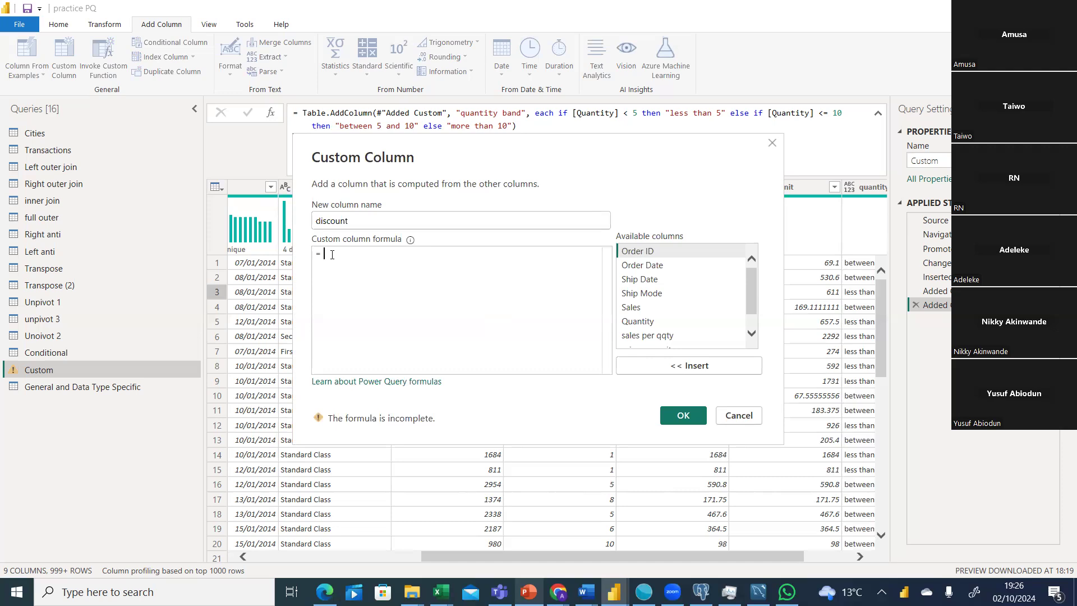
type("if")
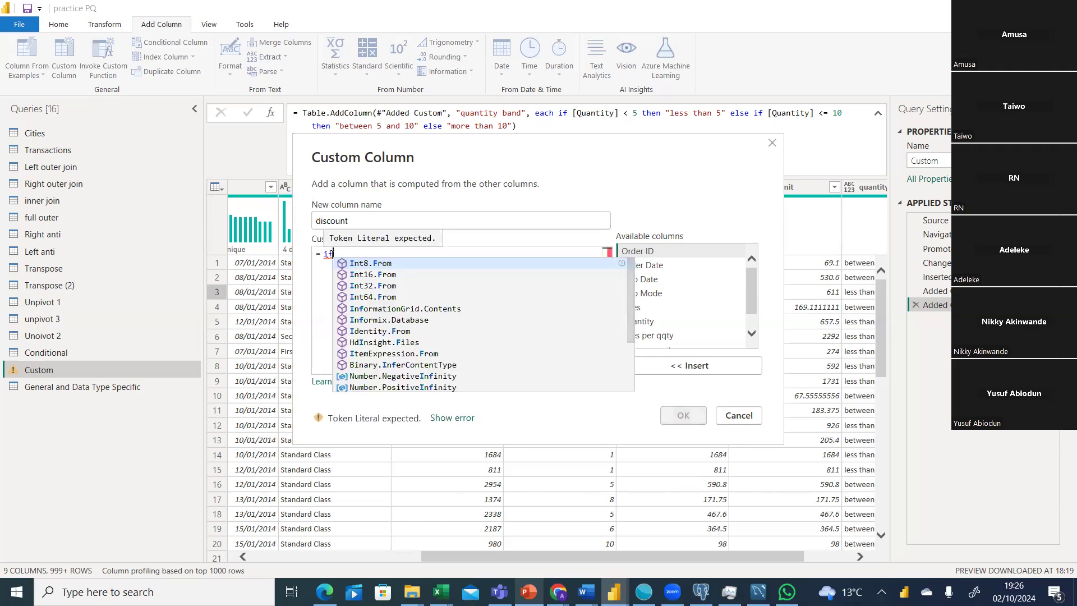
double_click(640, 309)
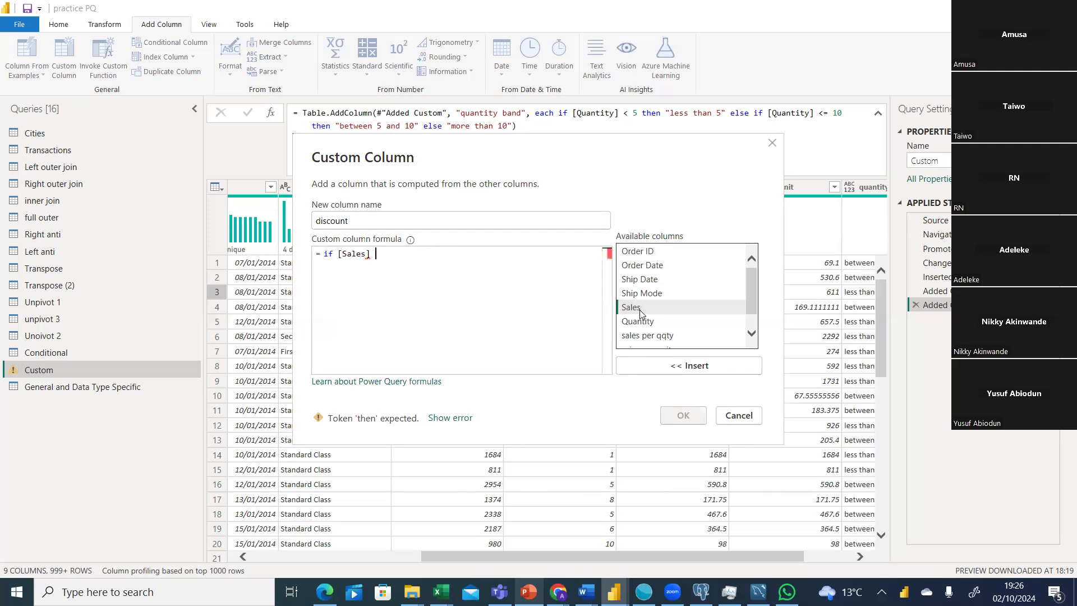
type("> 15000 and")
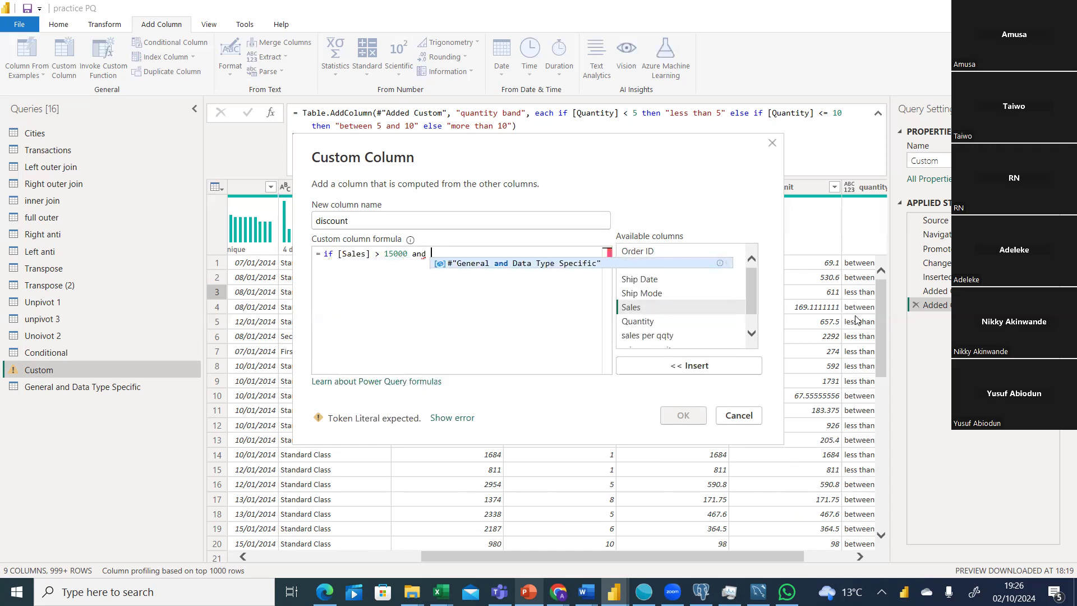
double_click(662, 320)
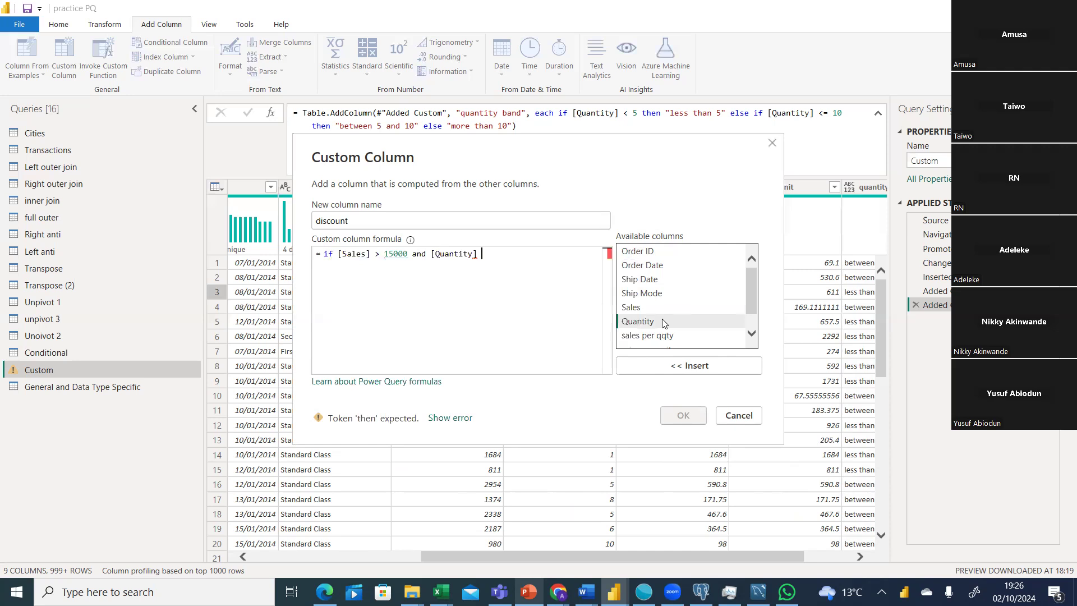
type(">")
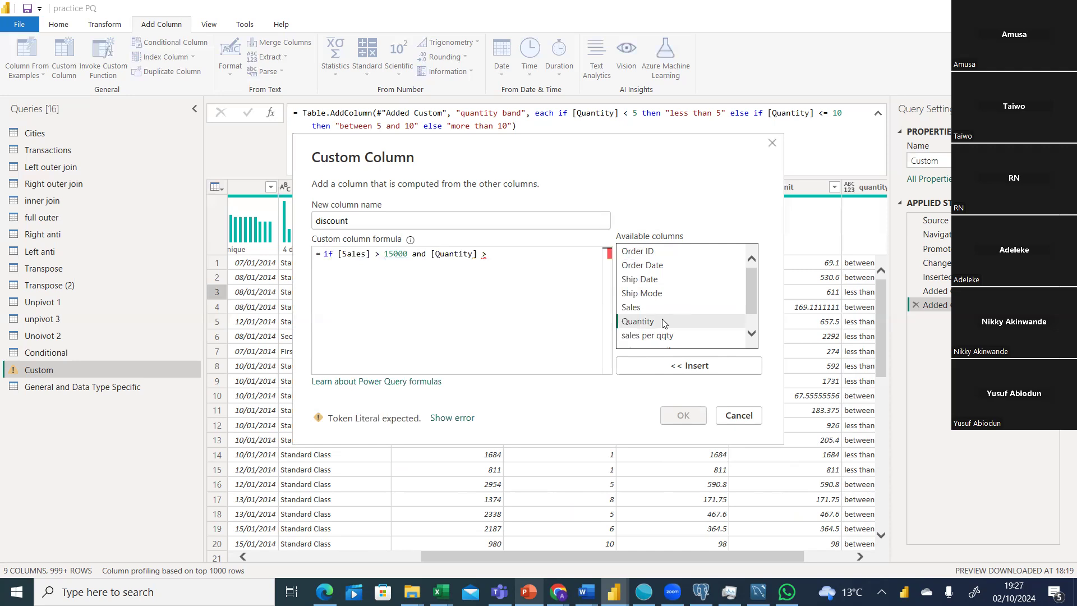
type(" 5")
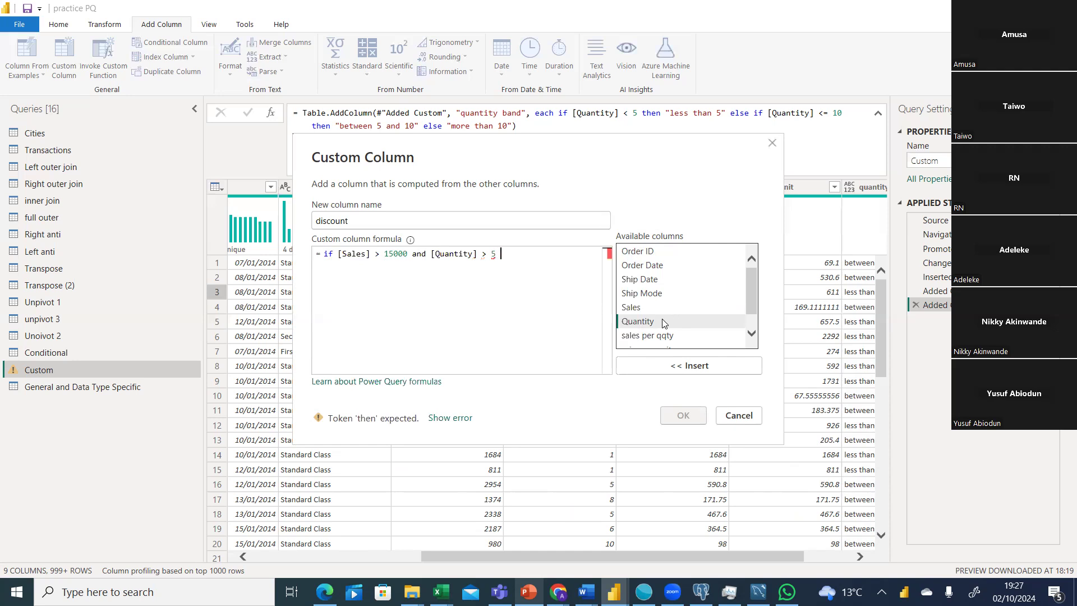
- Complete the discount formula with then 0.2, and add a second line reading else 0
type(" then")
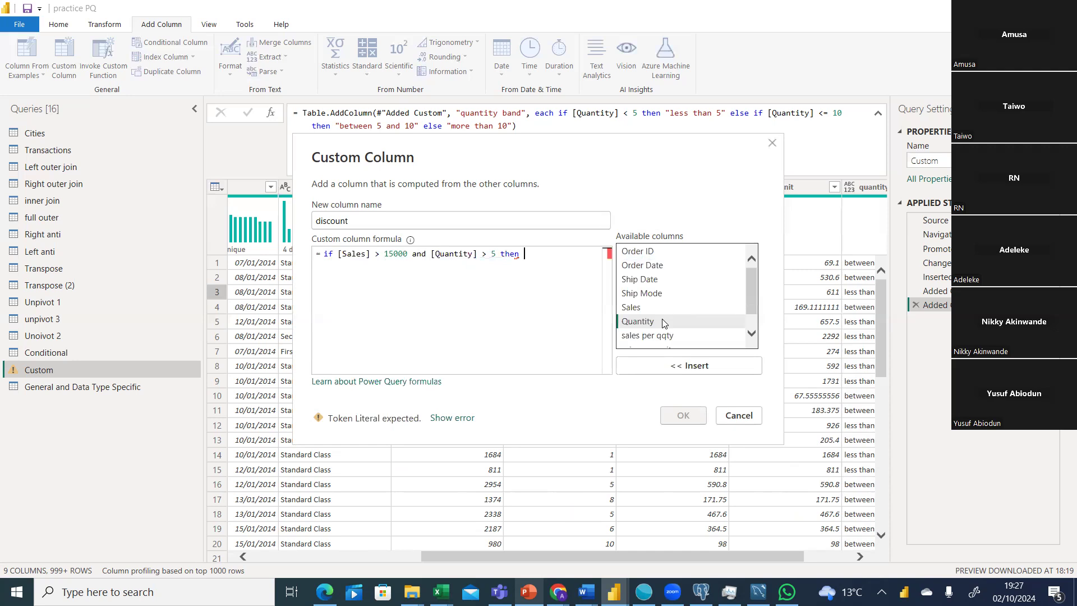
type("0.2")
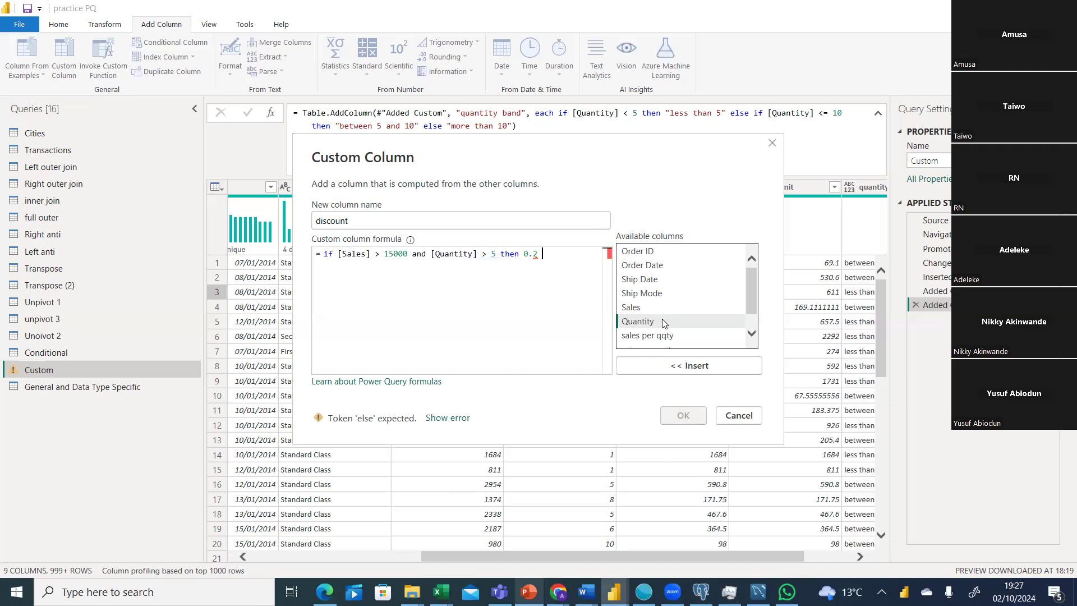
type("else")
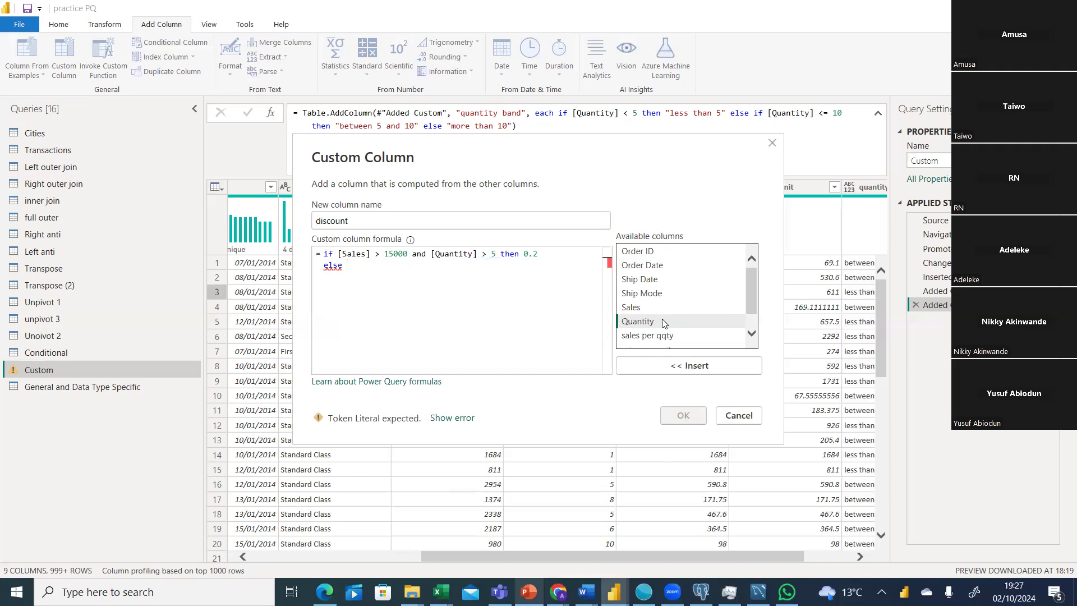
type("0")
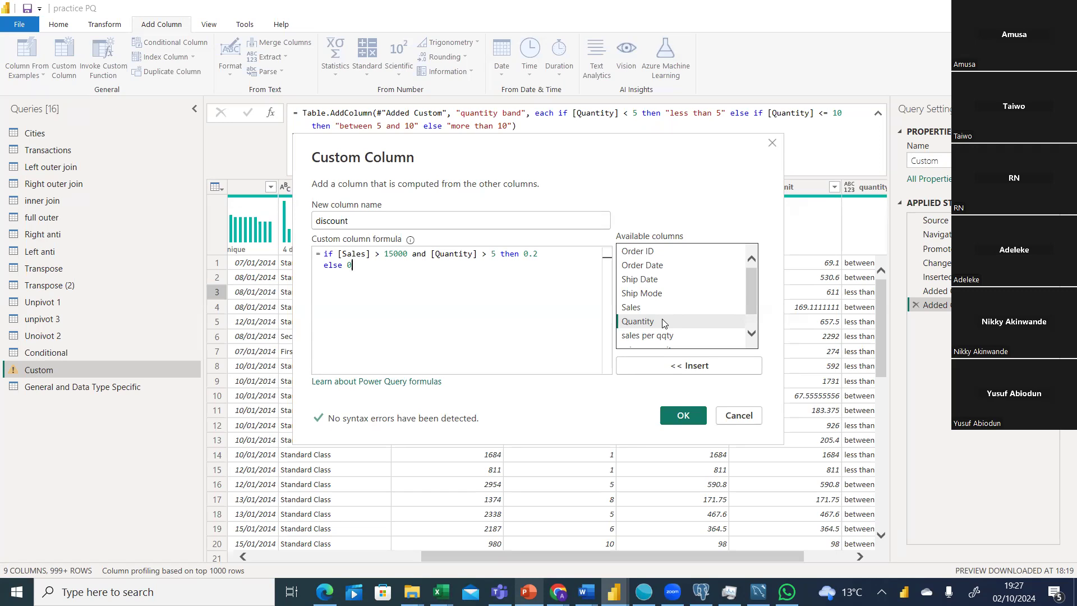
- Change the Sales threshold in the formula to 1500 and create the discount column
left_click(406, 254)
key("BackSpace")
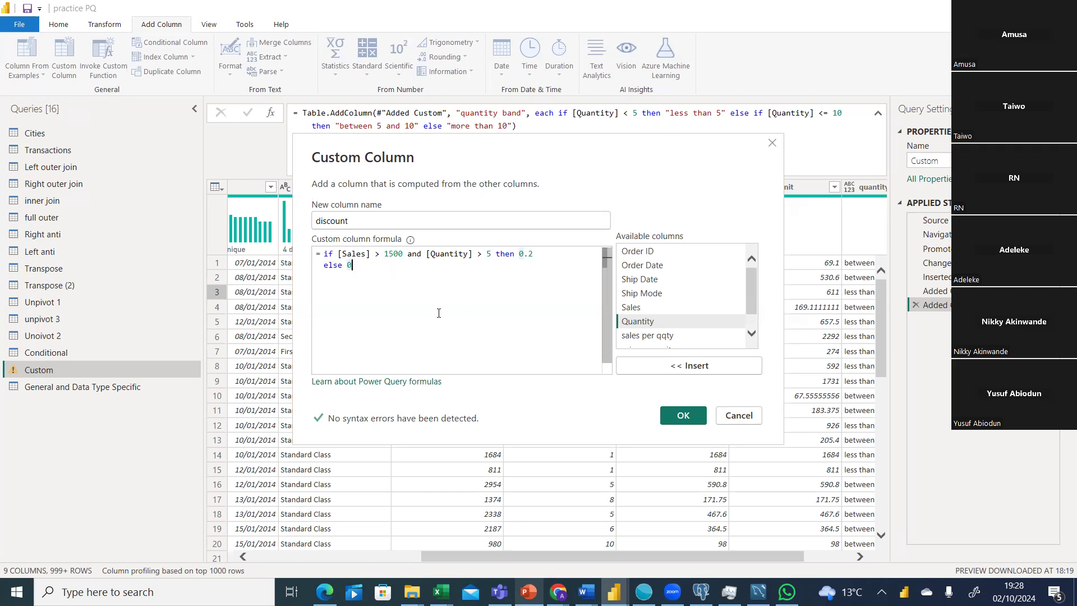
left_click(680, 416)
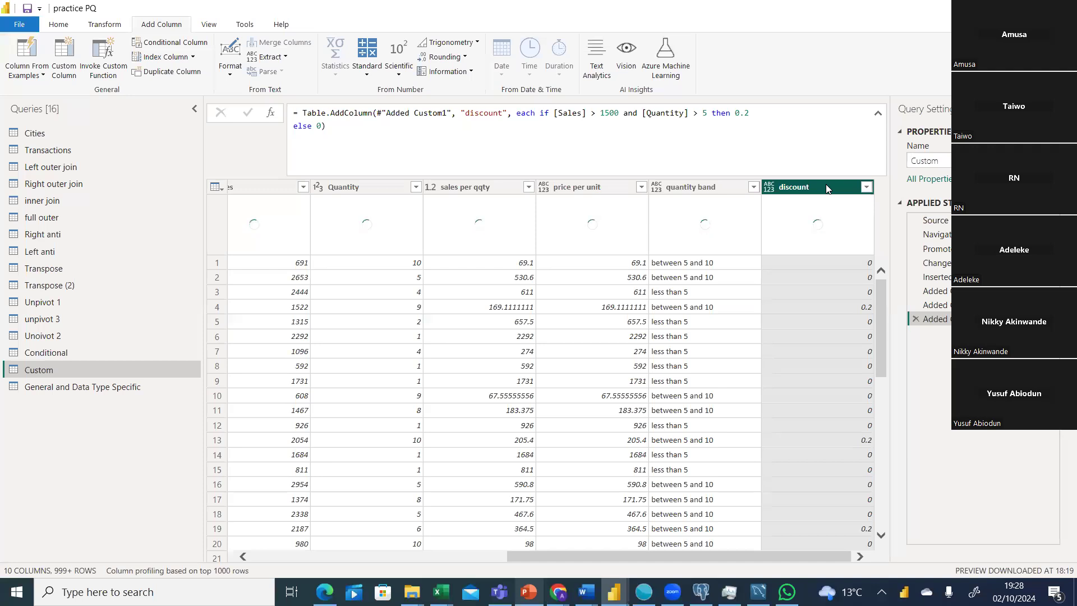
- Move the discount column between Sales and Quantity and look over its values
left_click_drag(826, 187, 313, 186)
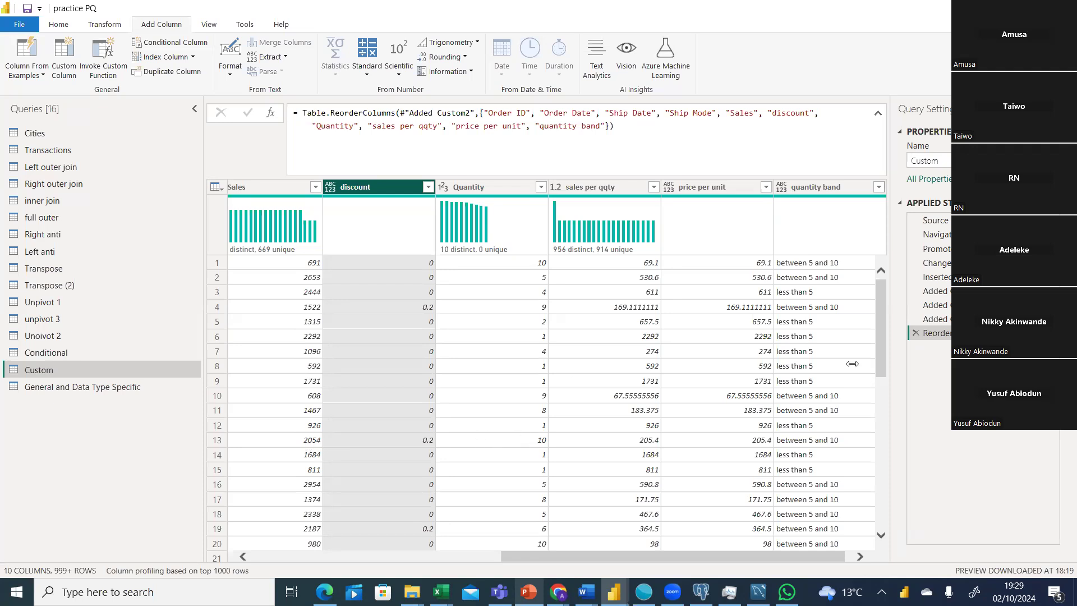
mouse_move(881, 361)
left_mouse_down()
mouse_move(877, 444)
mouse_move(885, 341)
left_mouse_up()
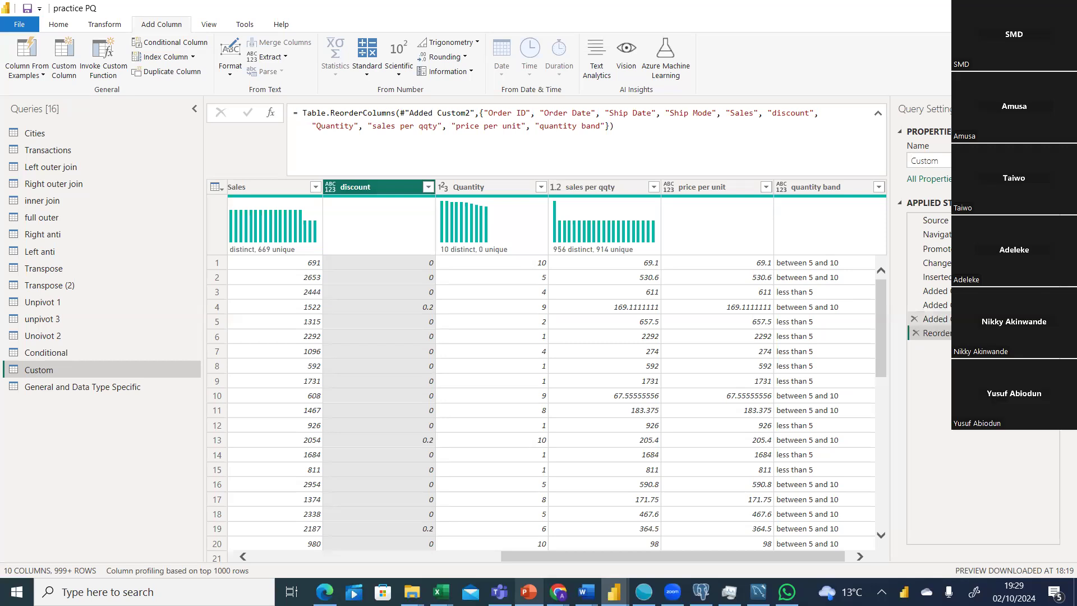
- Go back to the applied step that adds the discount column and review its custom column formula
left_click(935, 319)
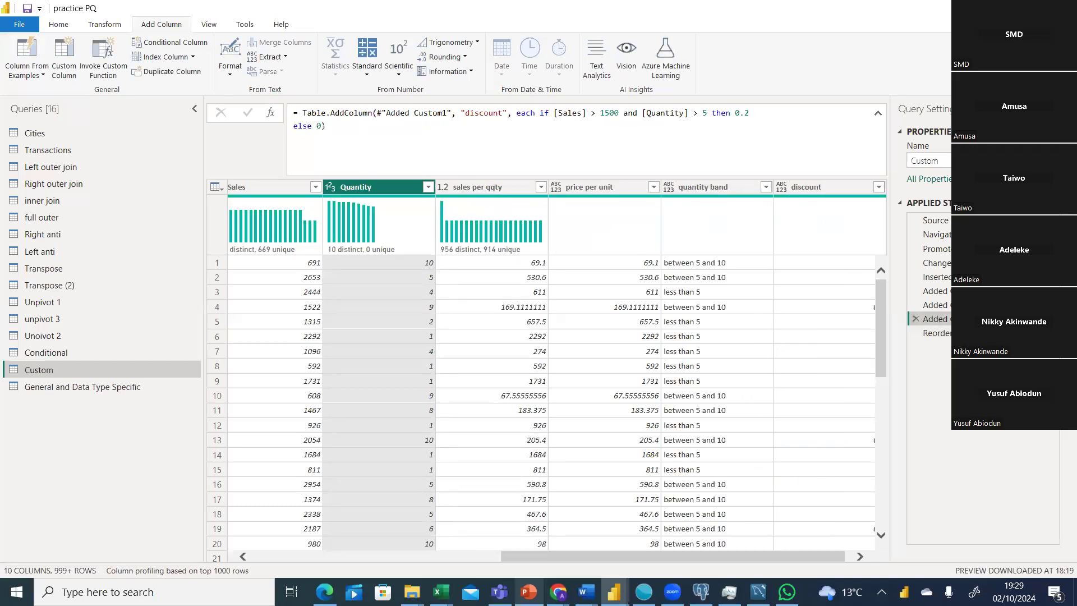
left_click(1052, 319)
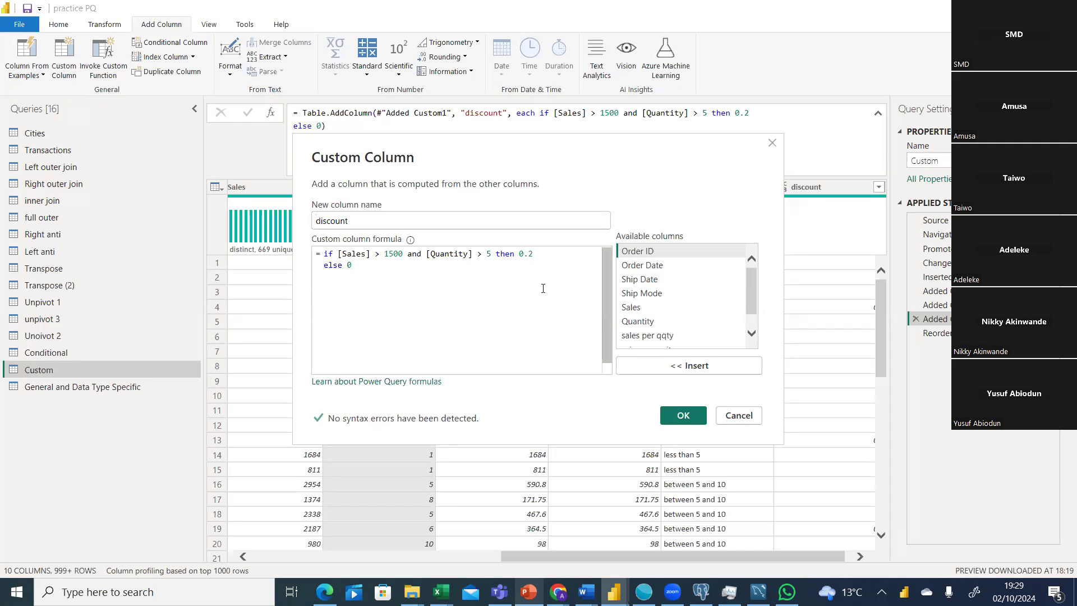
left_click(772, 143)
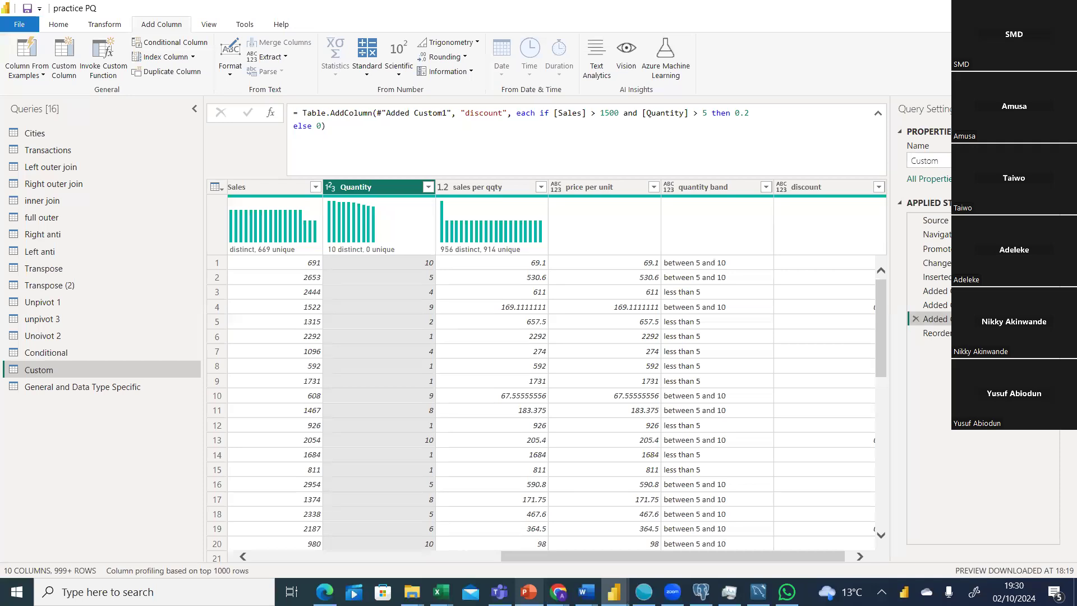
- Reopen the discount column's formula, replace and with or between the Sales and Quantity conditions, and apply the change
left_click(1050, 319)
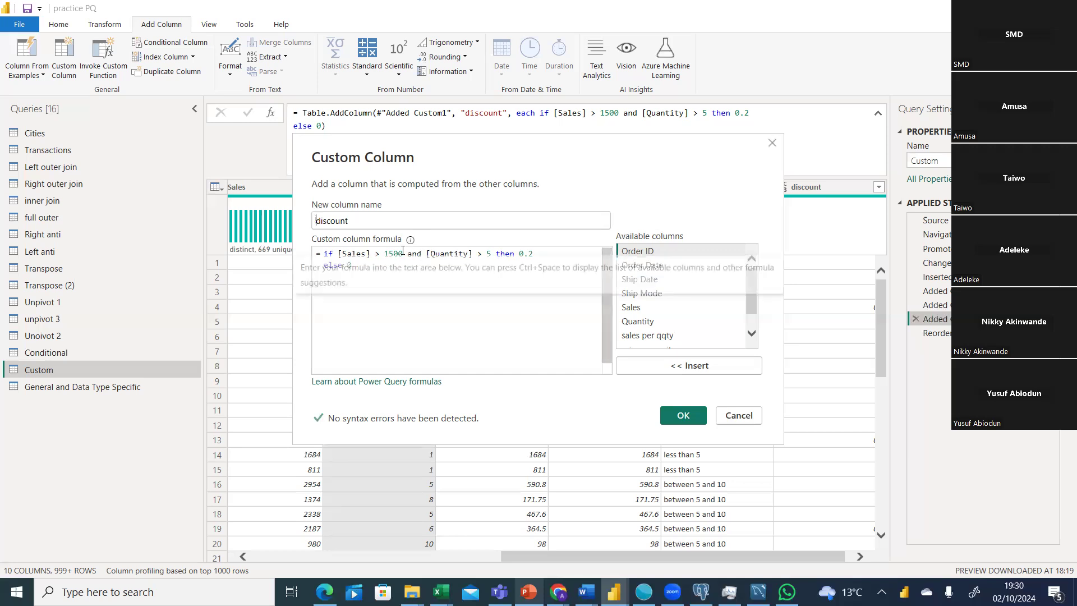
left_click(422, 253)
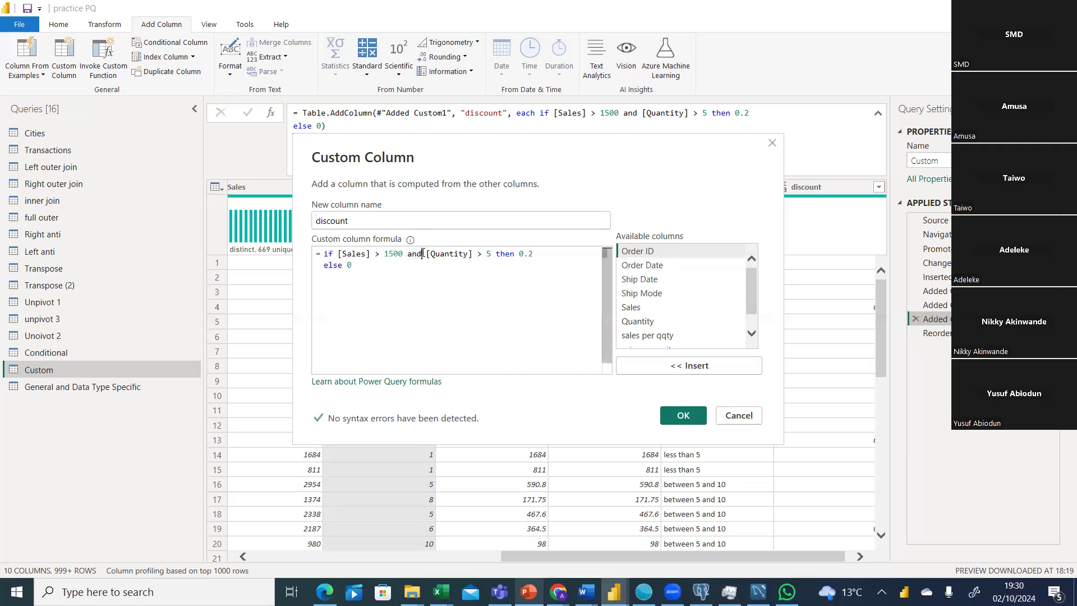
key("BackSpace")
key("BackSpace")
key("BackSpace")
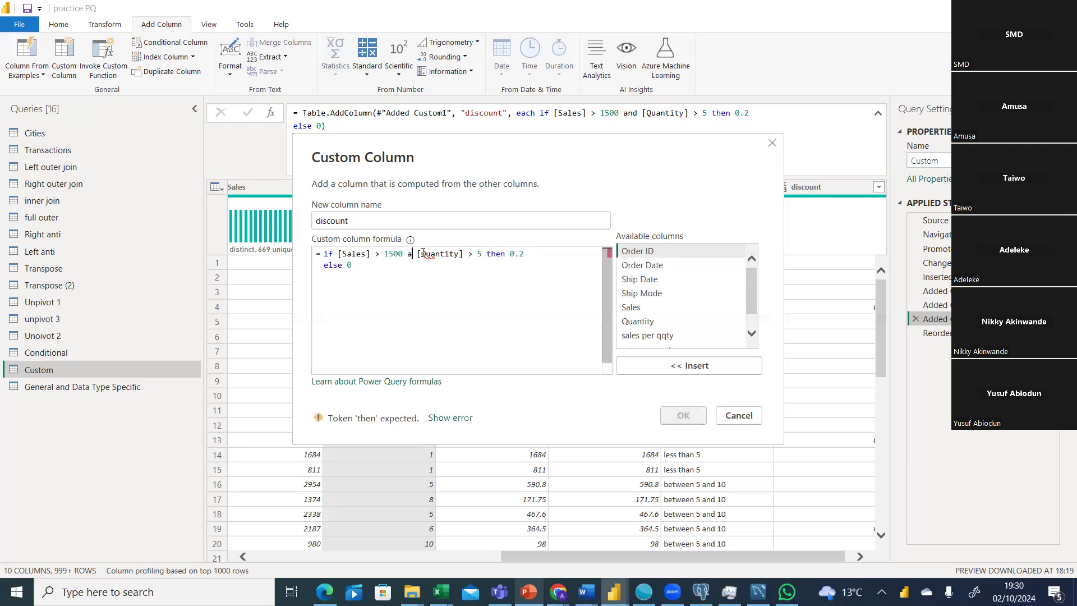
type("or")
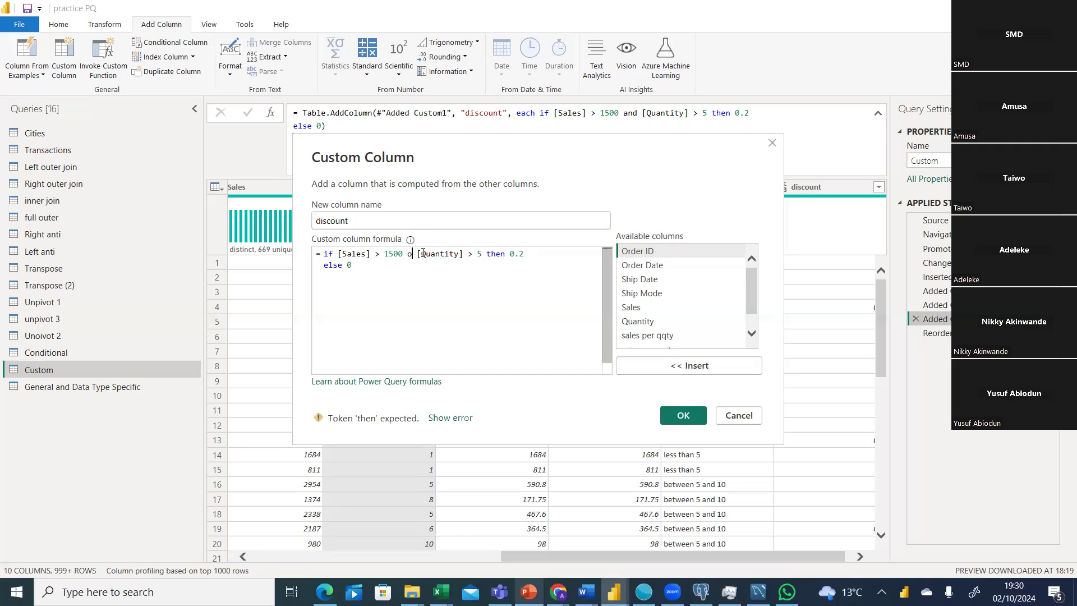
left_click(383, 306)
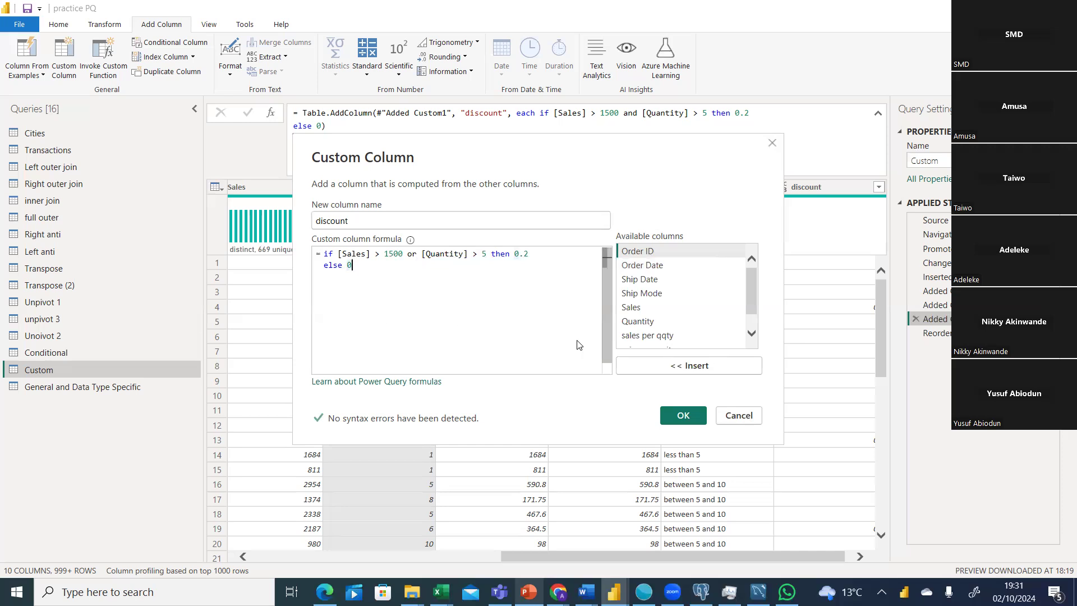
left_click(677, 416)
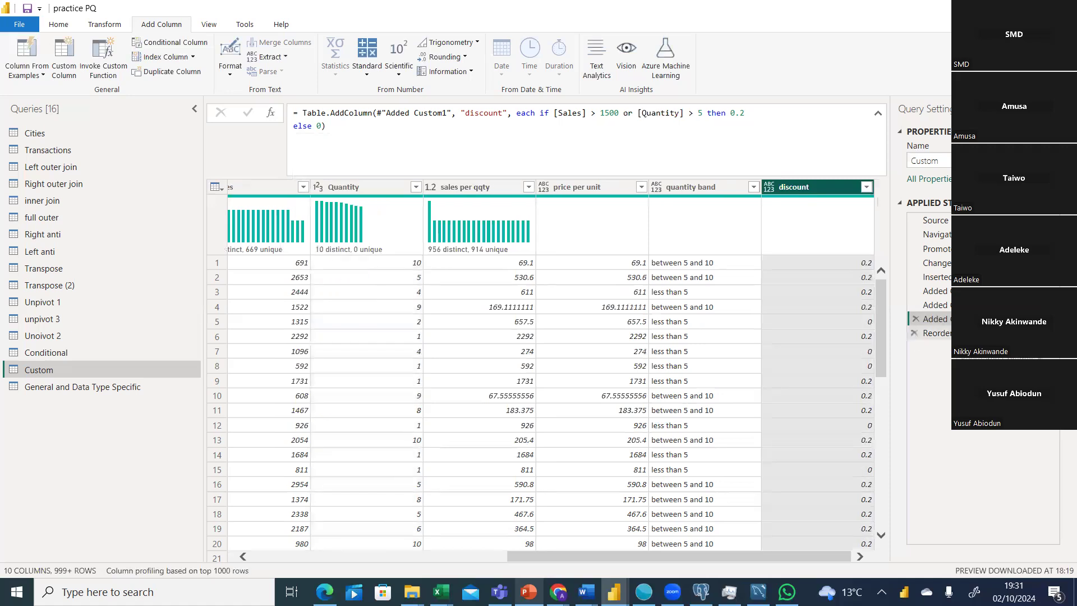
- From the reordered columns step, add a column multiplying discount by Sales and compare its values with the source columns
left_click(935, 332)
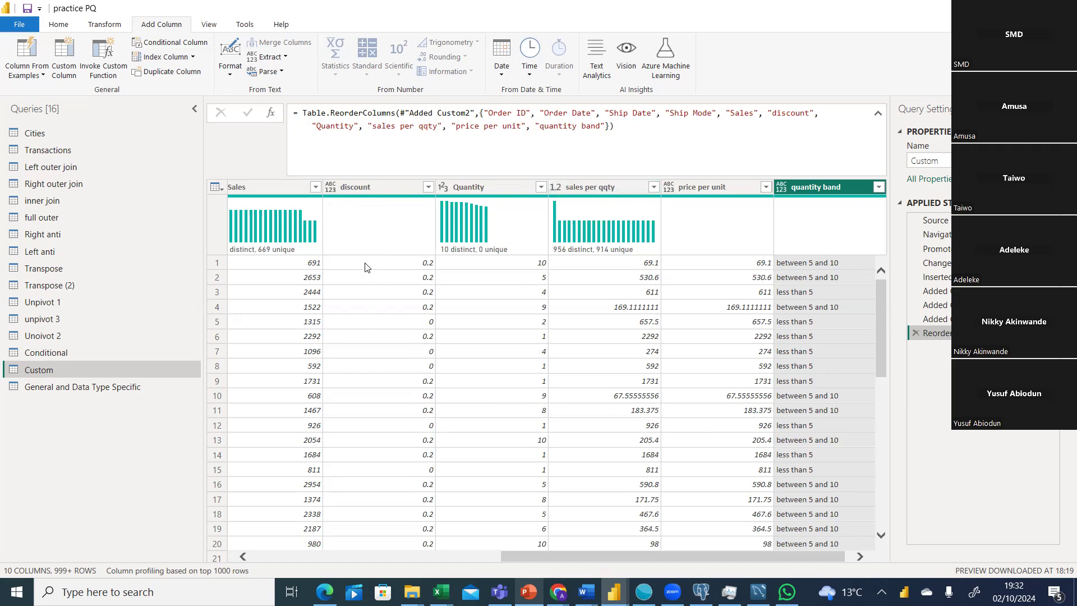
left_click(381, 190)
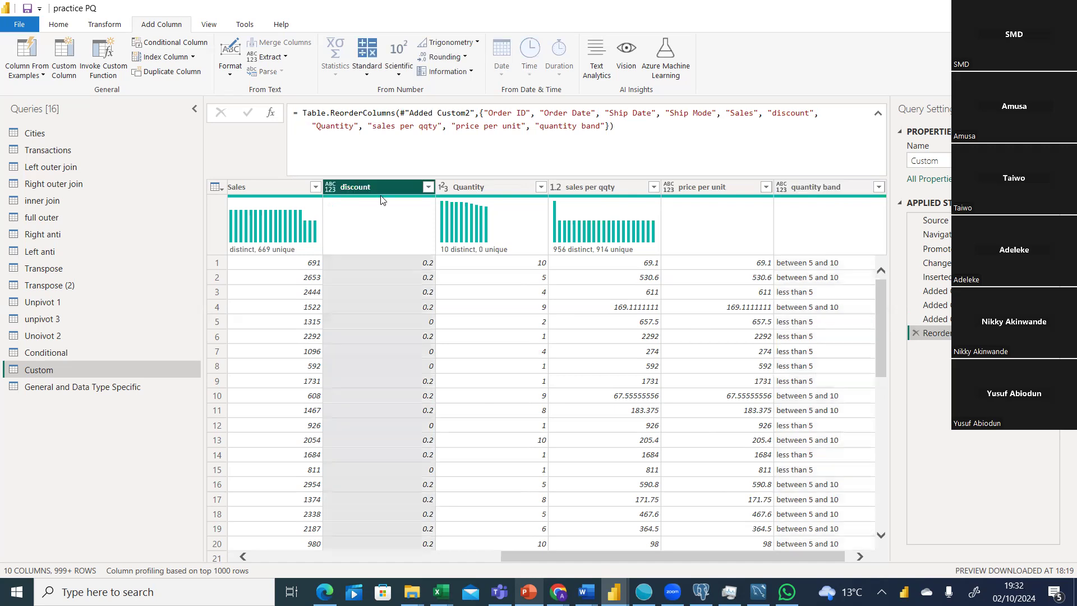
mouse_move(381, 199)
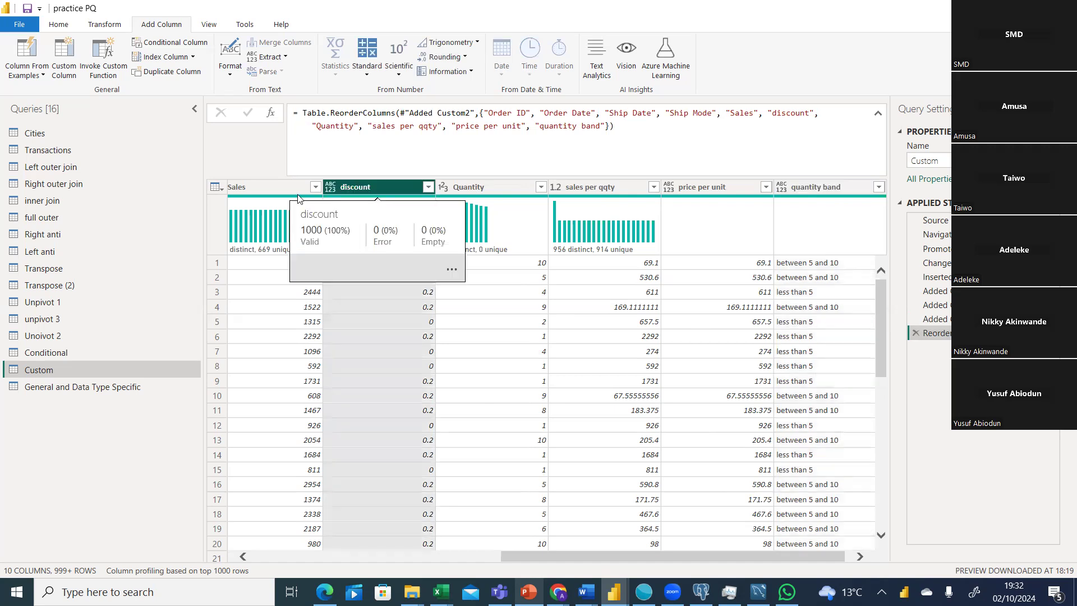
left_click(277, 186, "ctrl")
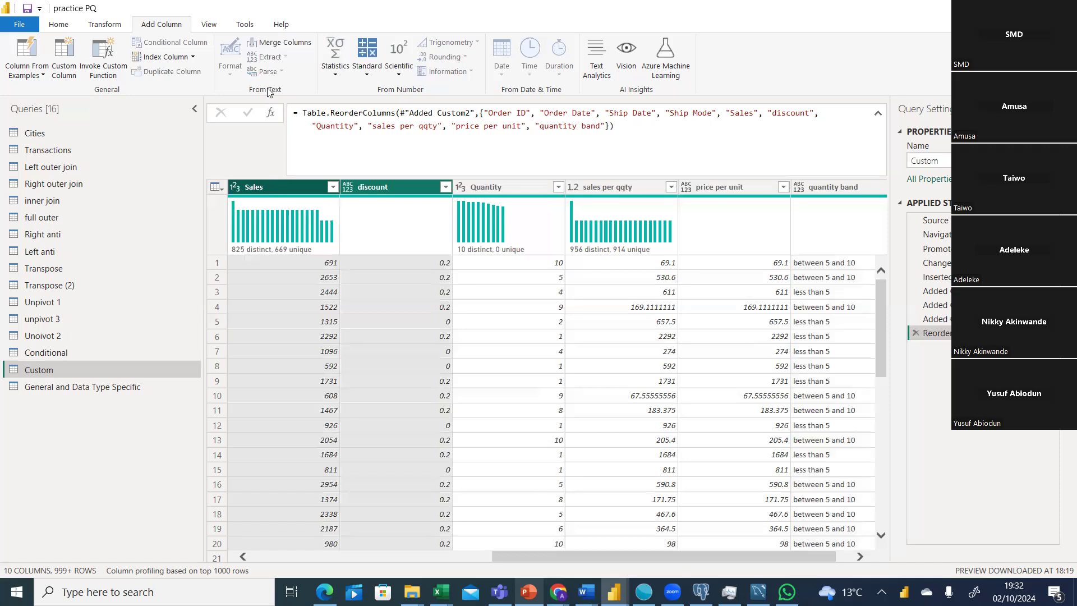
left_click(365, 74)
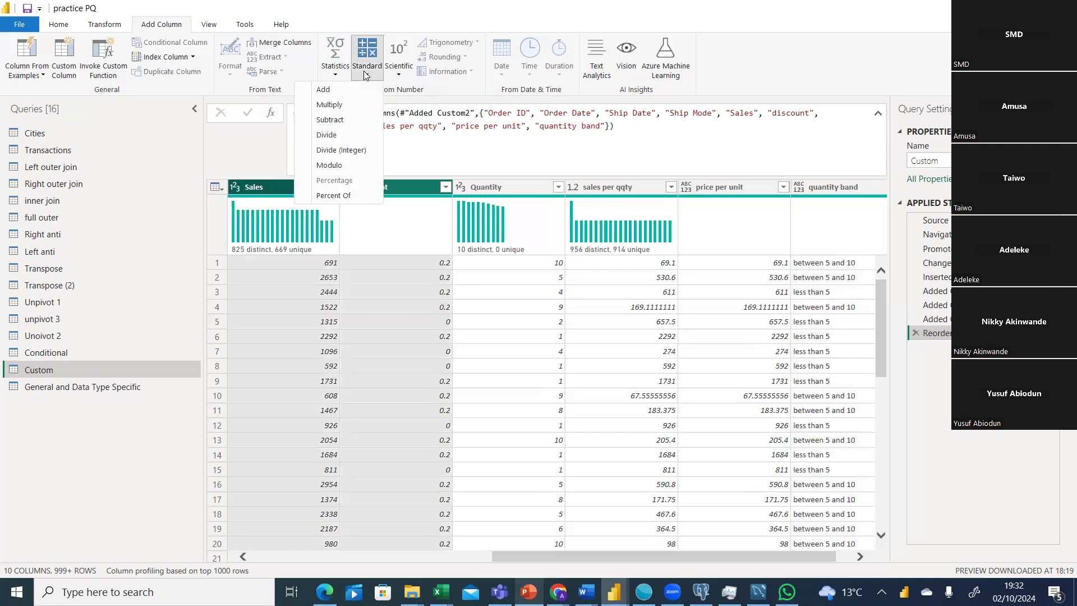
left_click(329, 105)
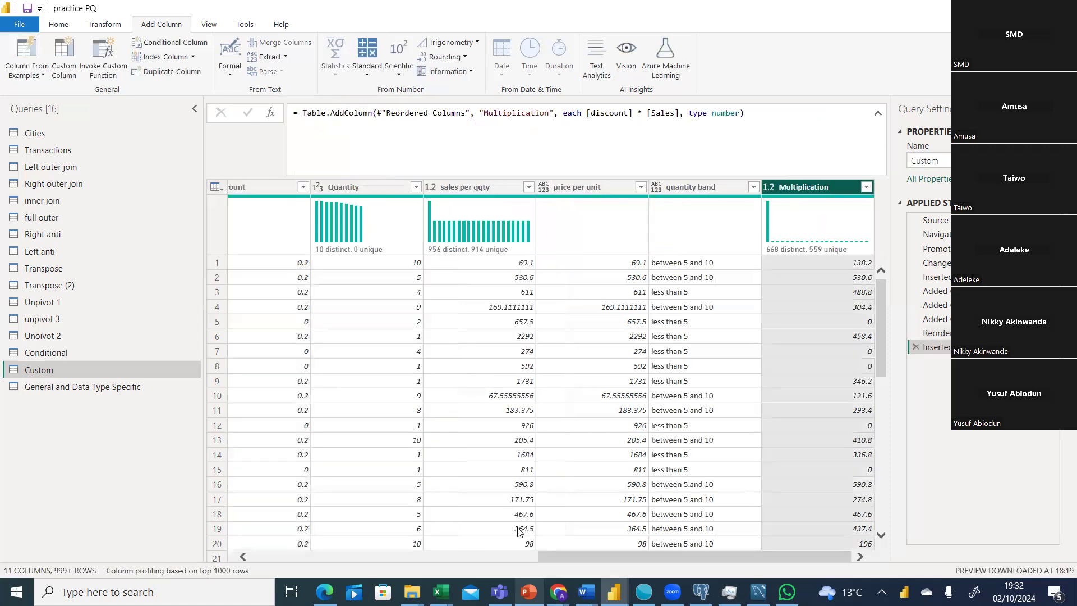
mouse_move(560, 554)
left_mouse_down()
mouse_move(551, 554)
mouse_move(582, 554)
left_mouse_up()
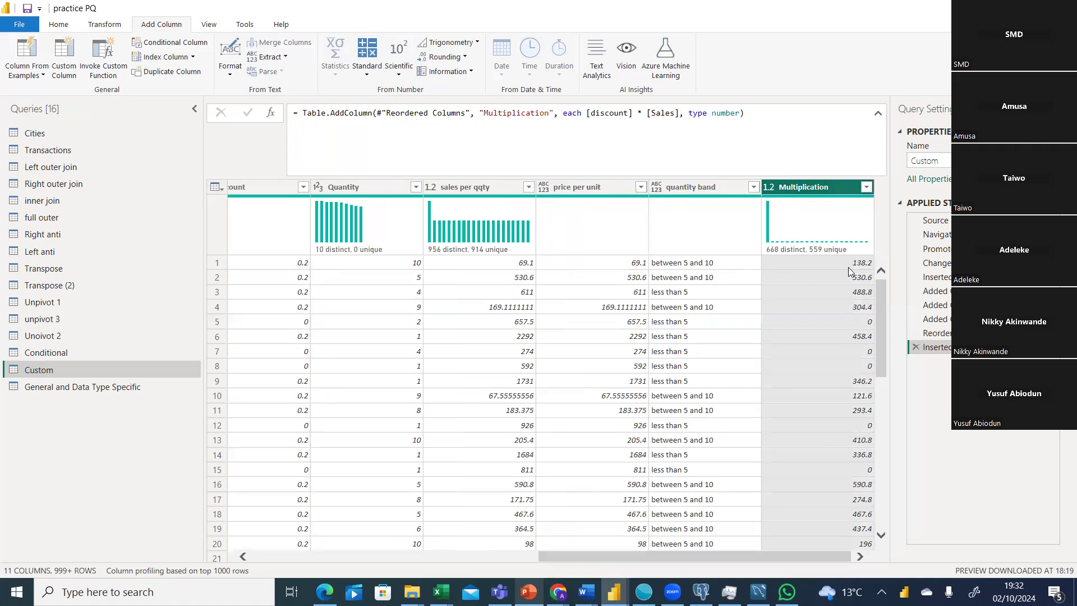
left_click_drag(653, 553, 549, 562)
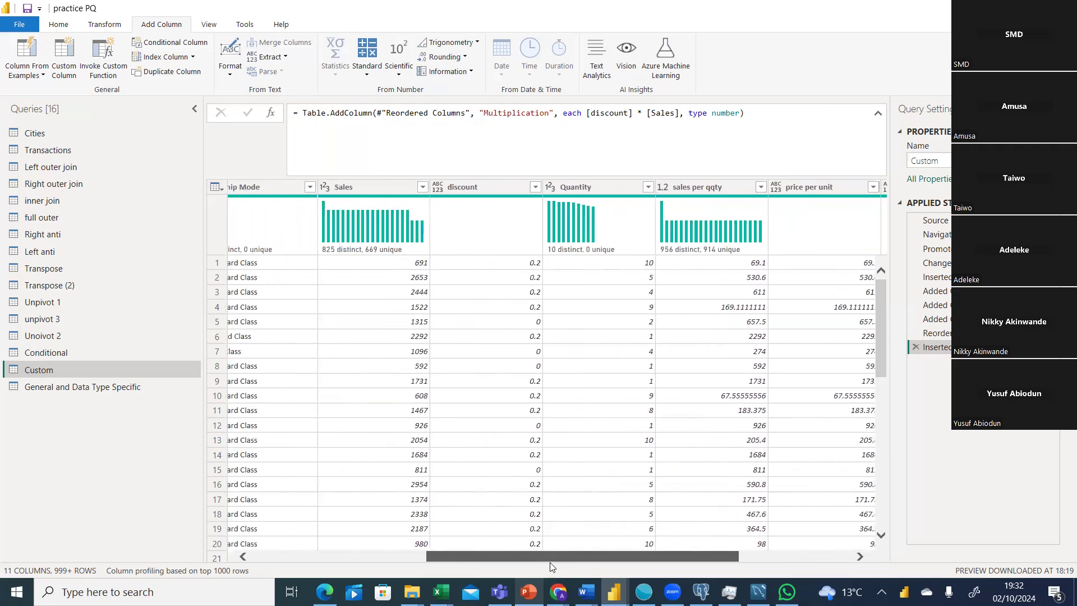
left_click_drag(550, 562, 712, 566)
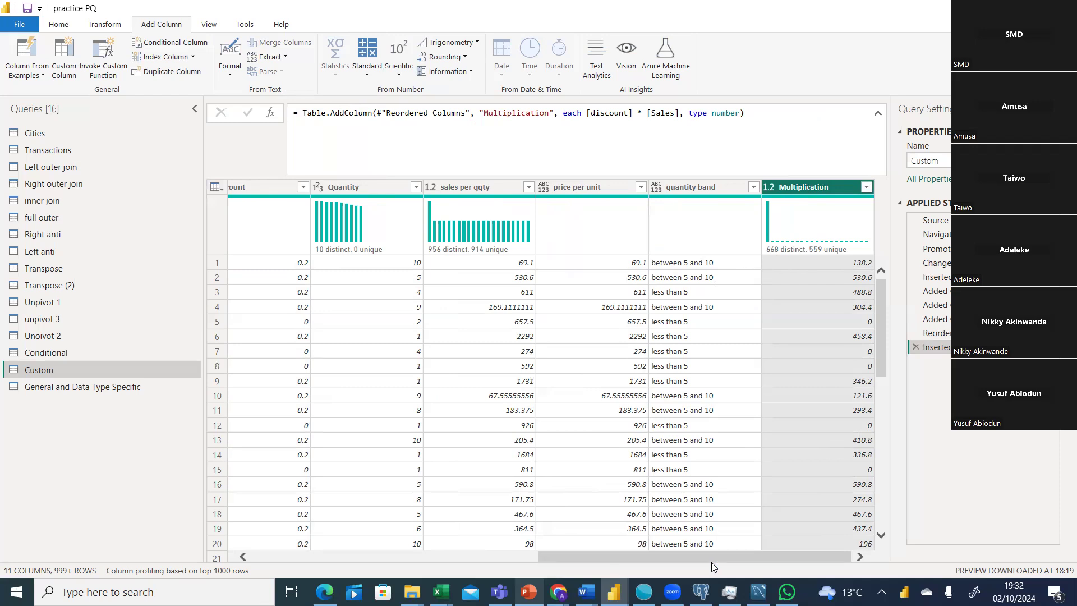
- Repeat the multiplication of the discount and Sales columns as another new column and look over the table
left_click_drag(712, 558, 631, 563)
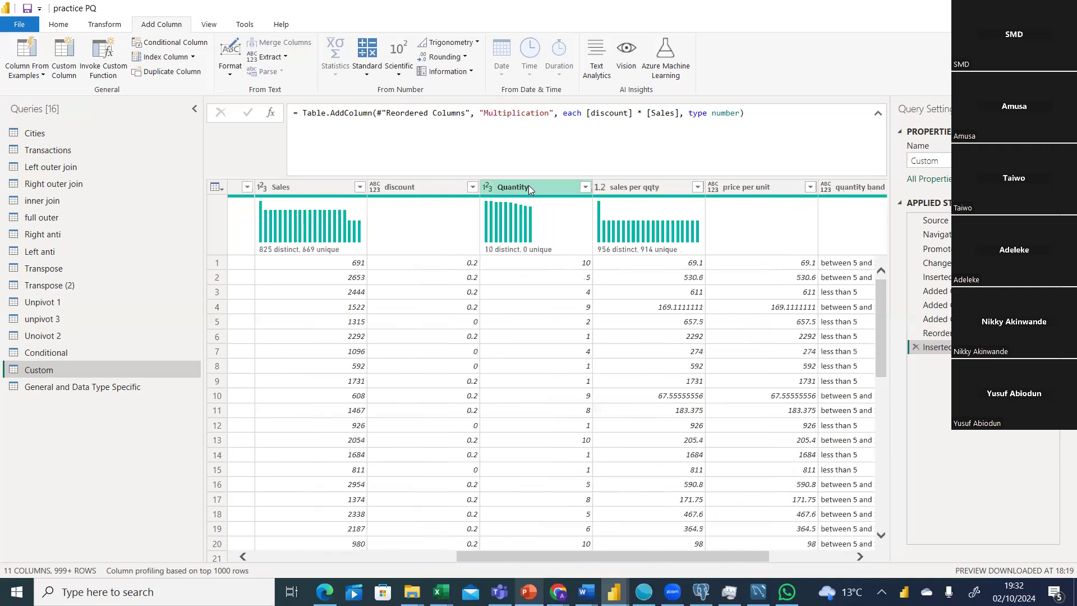
right_click(415, 188)
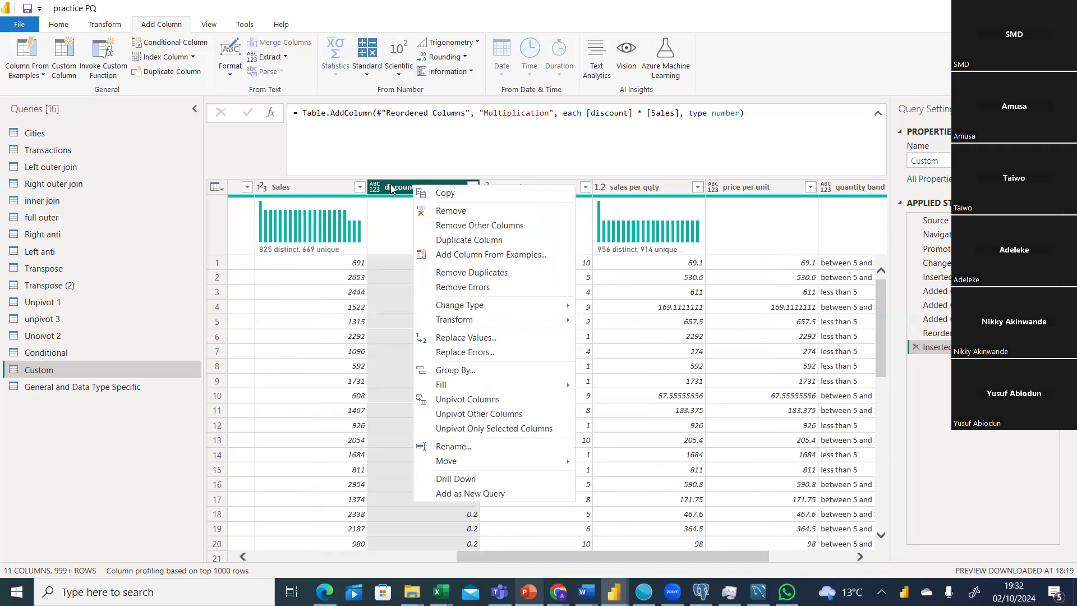
left_click(391, 188)
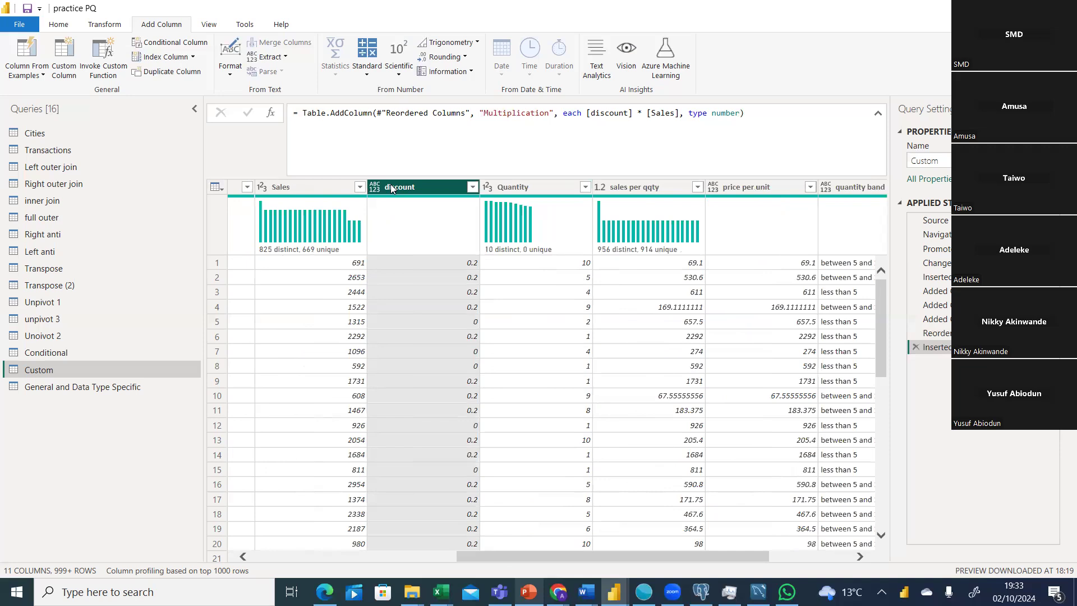
left_click(308, 187, "ctrl")
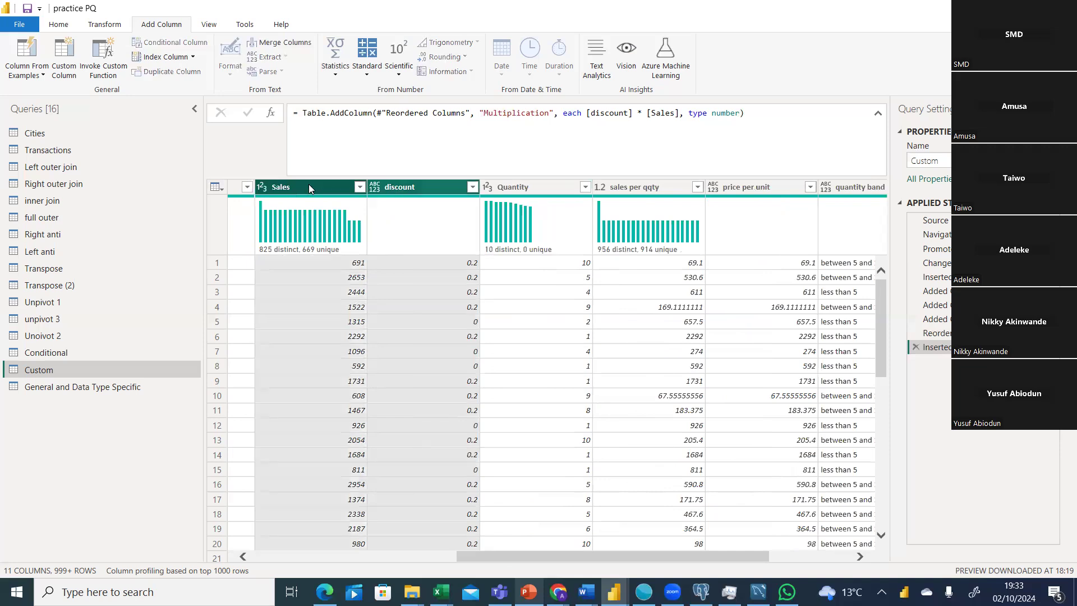
left_click(368, 74)
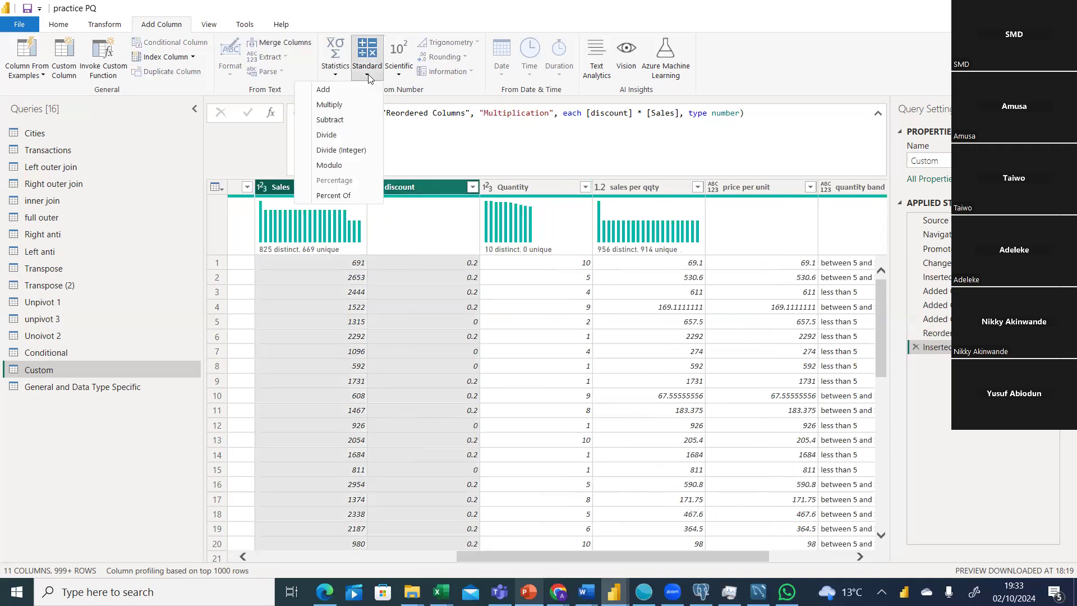
left_click(338, 106)
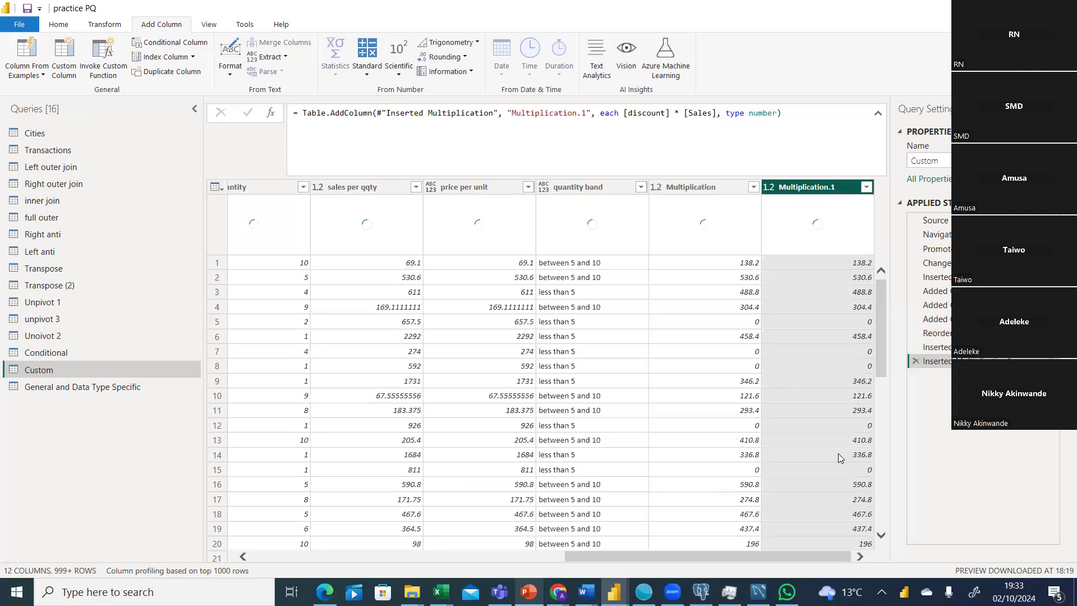
left_click_drag(789, 553, 570, 557)
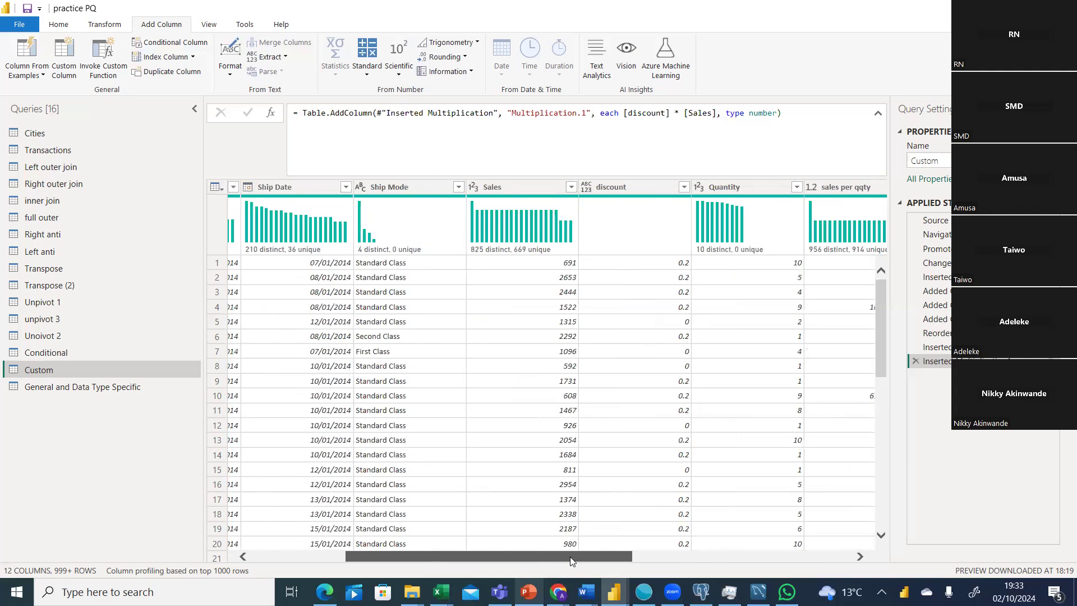
left_click_drag(570, 556, 467, 560)
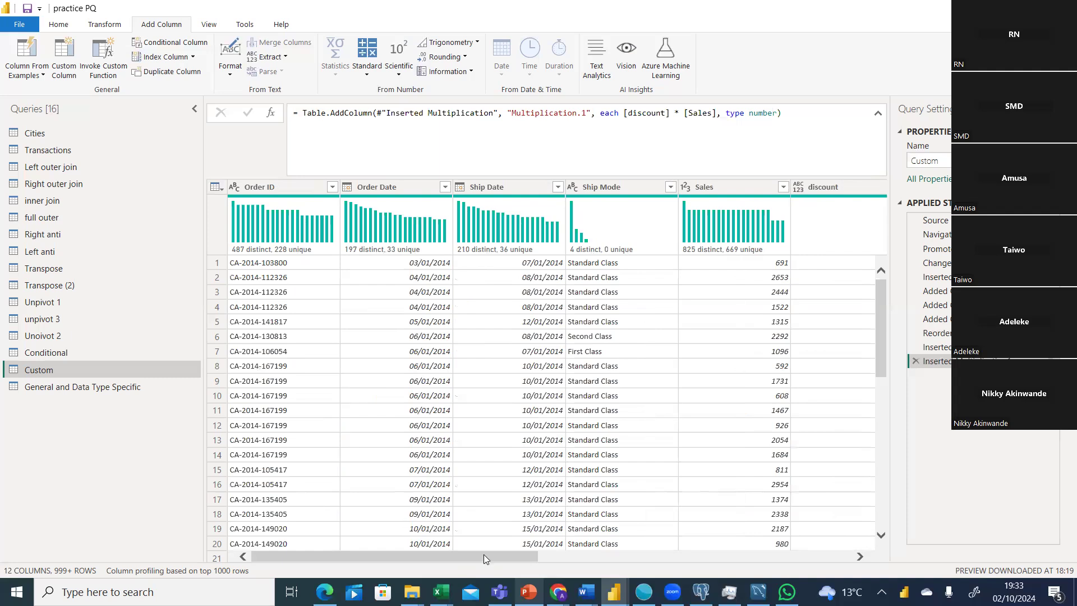
left_click_drag(483, 554, 692, 557)
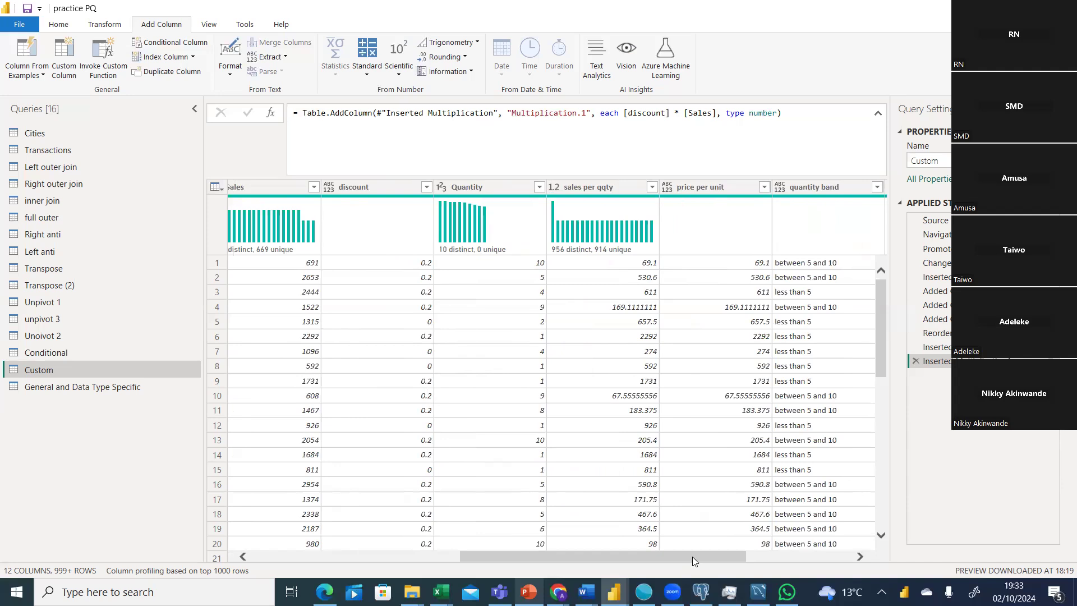
mouse_move(690, 554)
left_mouse_down()
mouse_move(449, 558)
mouse_move(729, 555)
mouse_move(662, 556)
mouse_move(692, 557)
left_mouse_up()
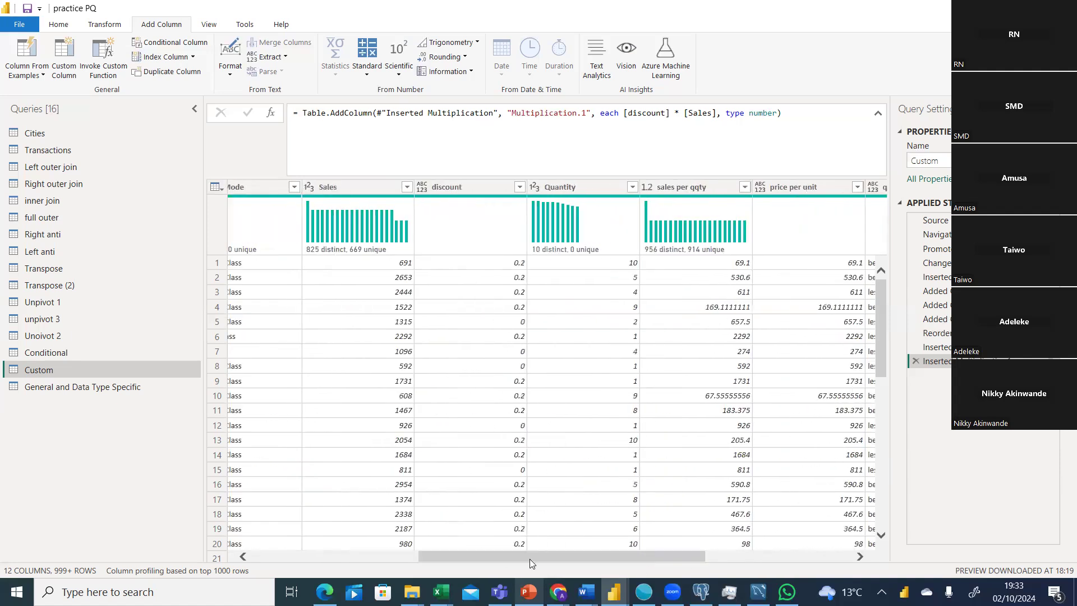